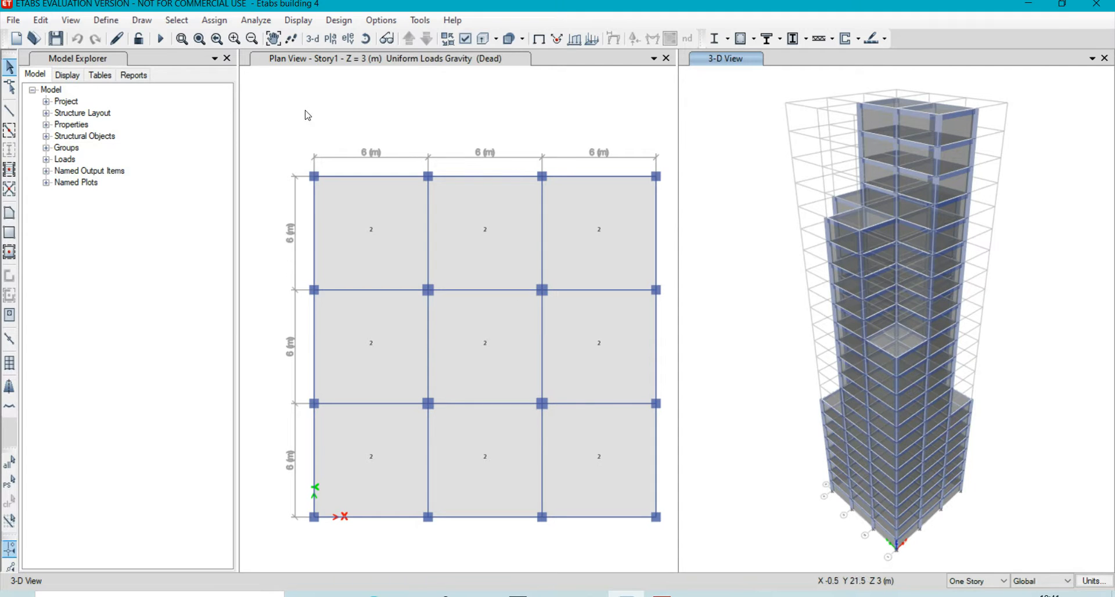
- Display the Dead frame span loads with their values on the building in the 3-D view
left_click(337, 21)
left_click(298, 21)
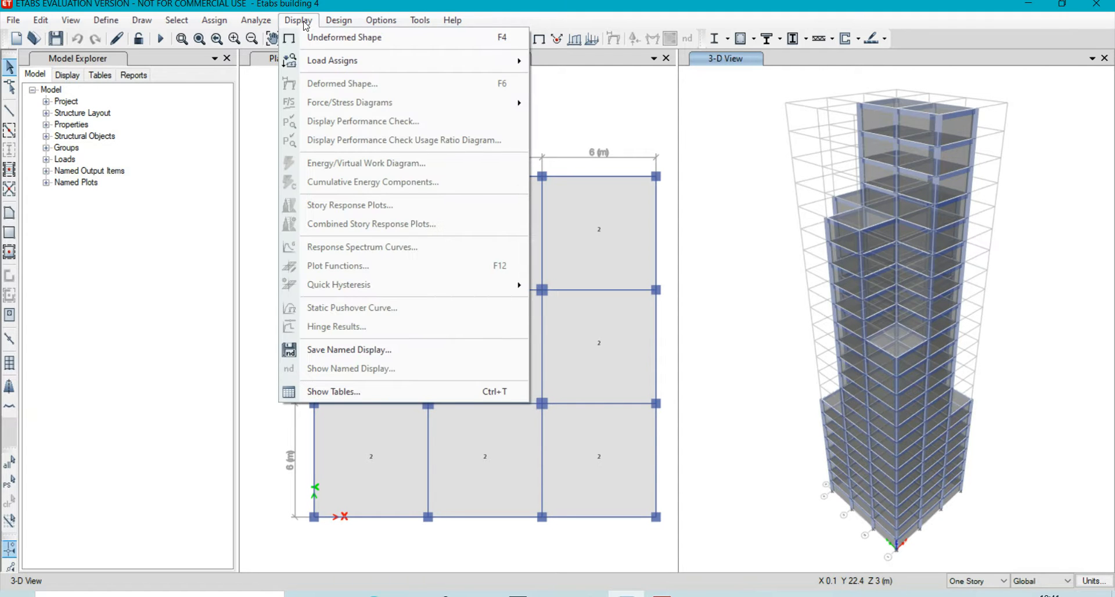
mouse_move(328, 61)
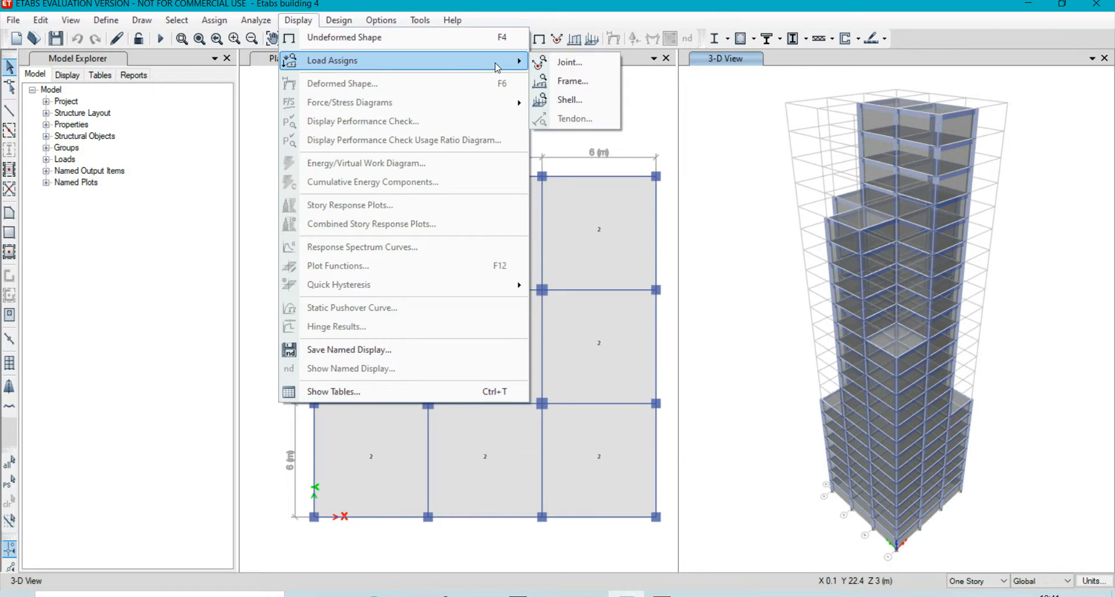
left_click(574, 81)
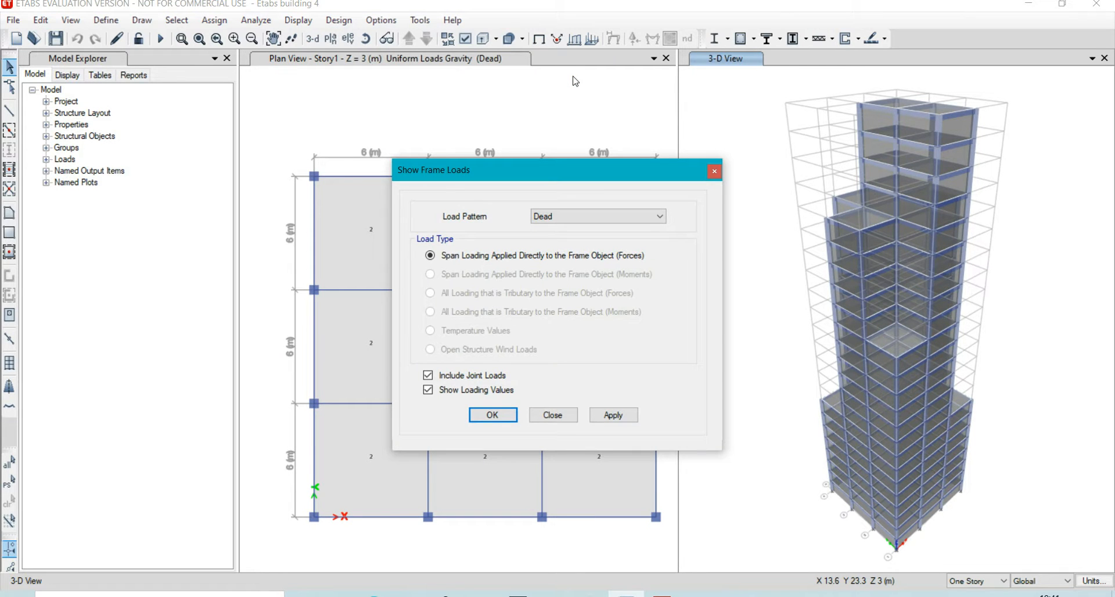
left_click(497, 418)
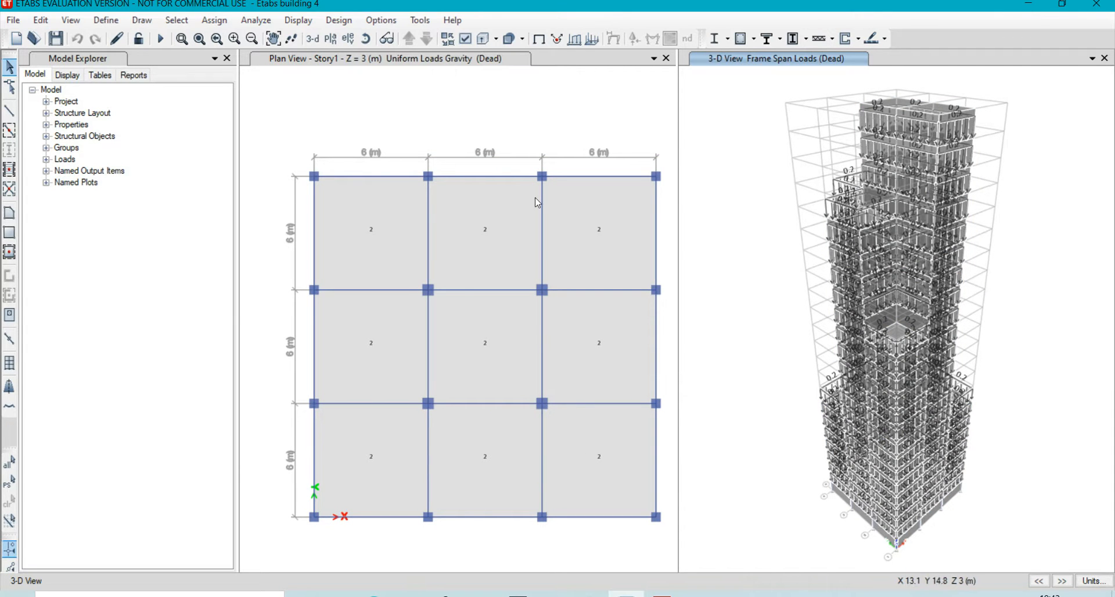
- Display the Dead frame span loads with their values on the Story1 plan view
left_click(298, 20)
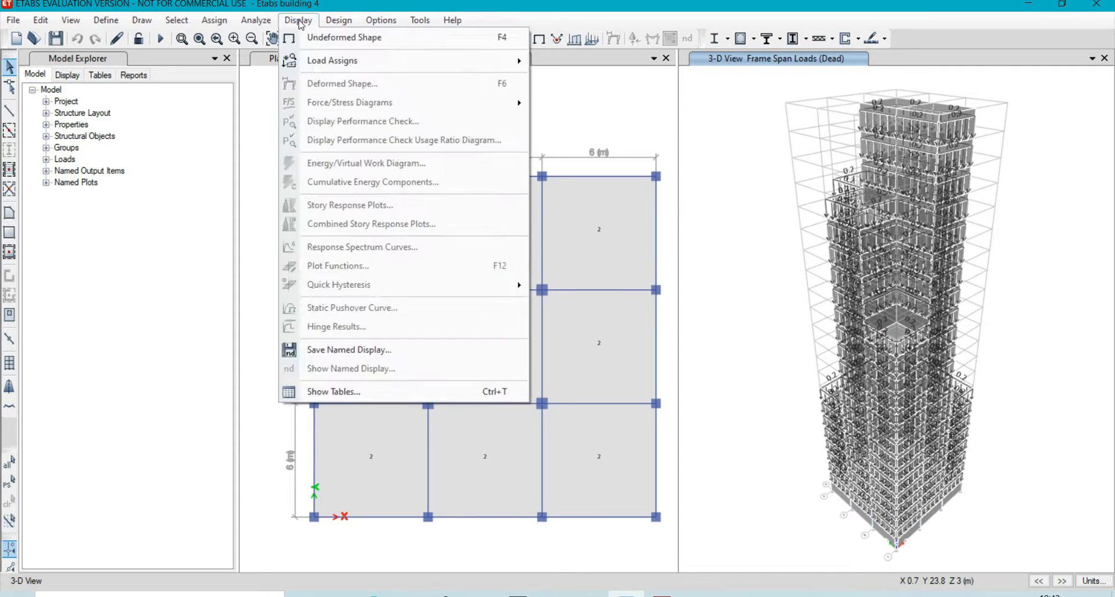
mouse_move(381, 20)
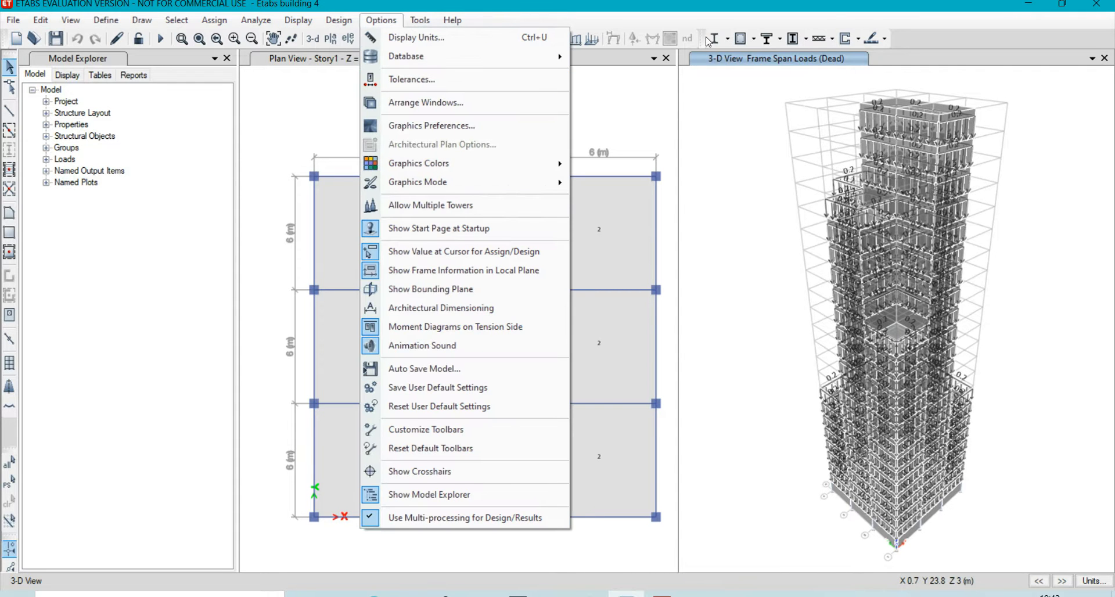
left_click(319, 58)
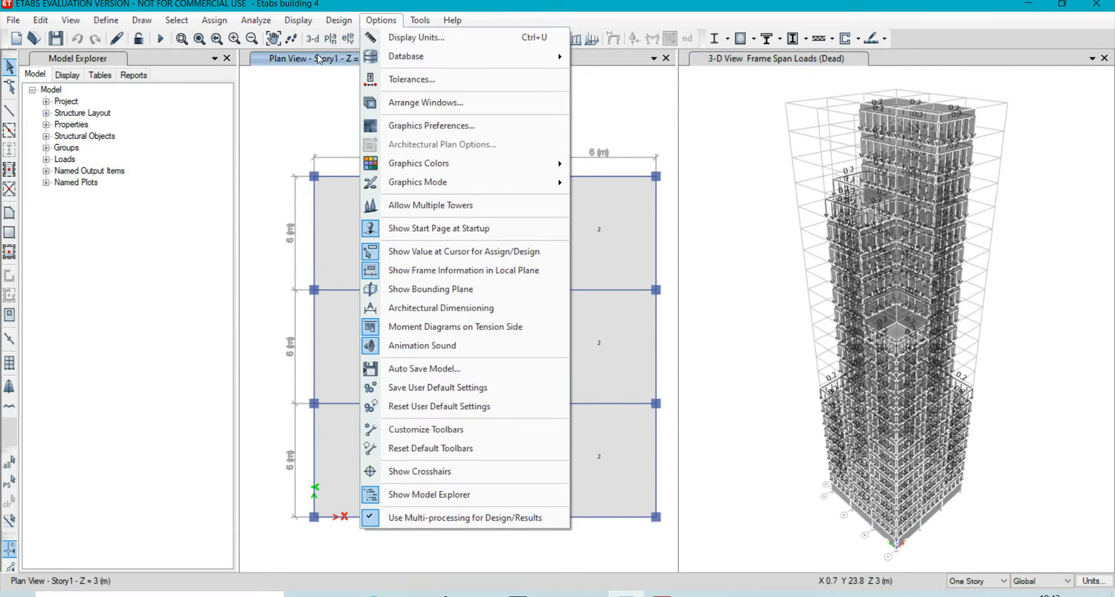
left_click(311, 23)
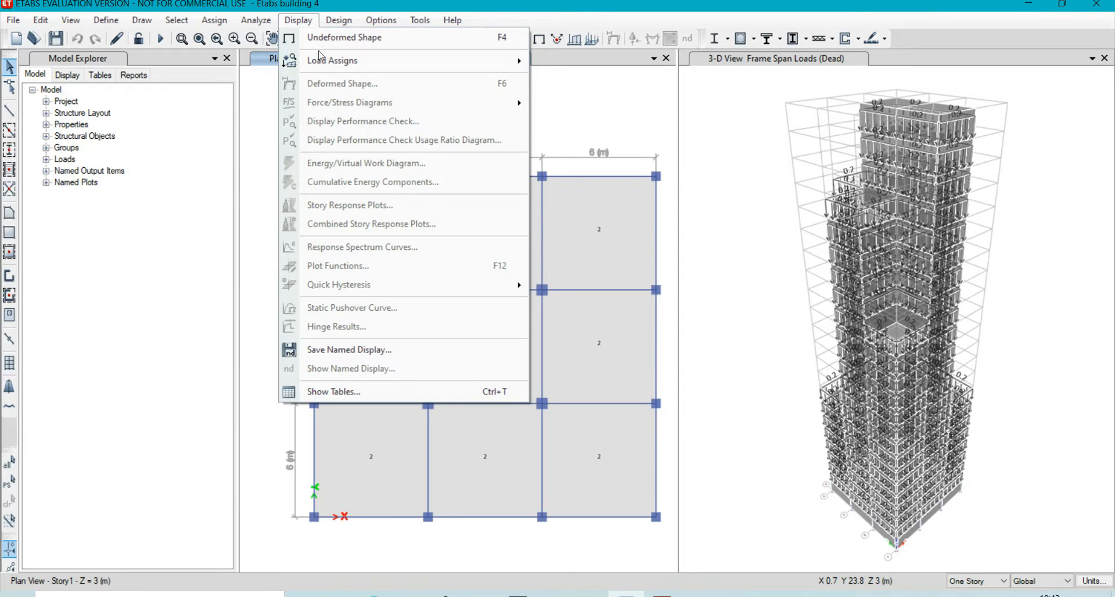
mouse_move(325, 59)
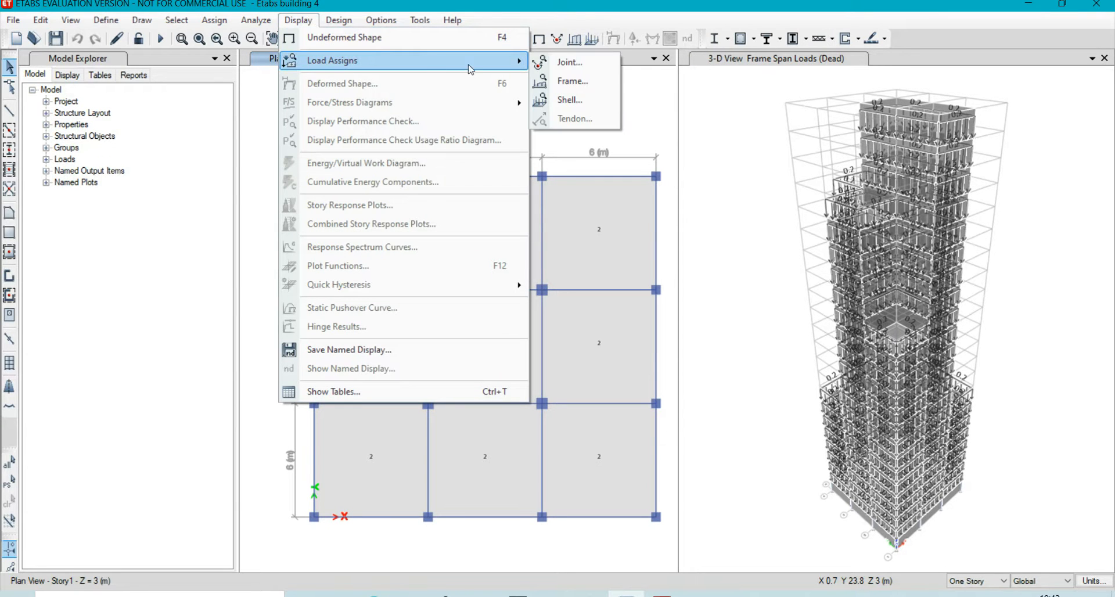
left_click(593, 81)
left_click(495, 419)
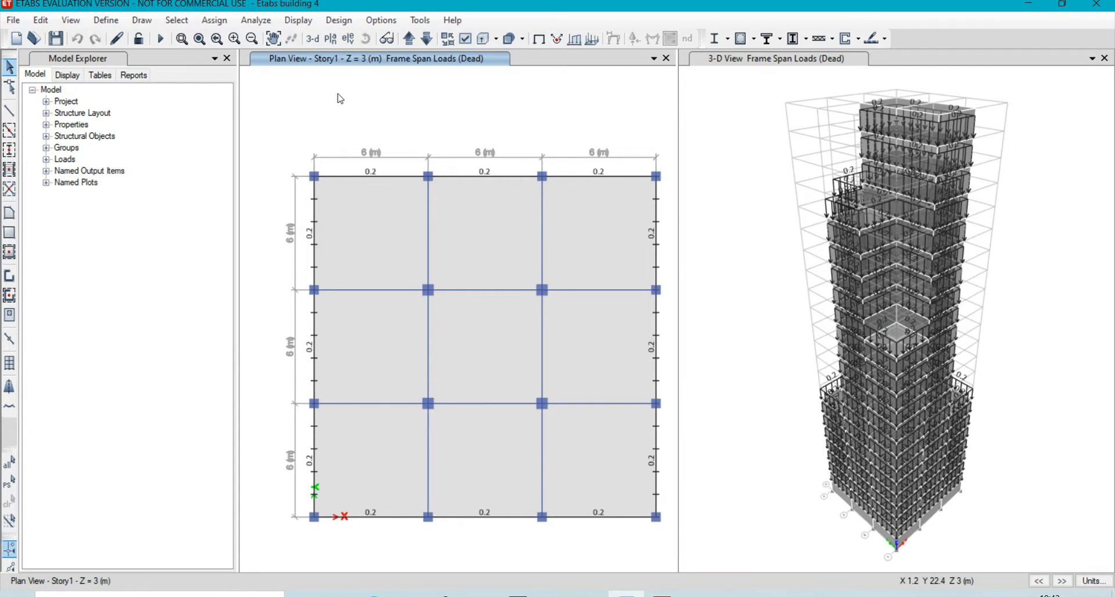
left_click(298, 20)
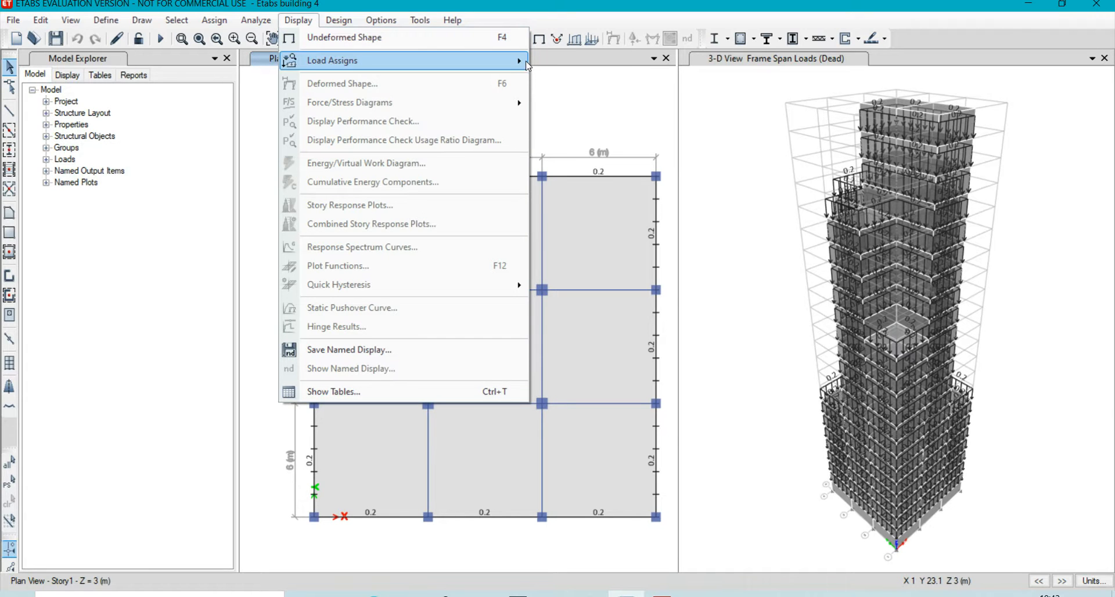
mouse_move(526, 62)
left_click(560, 69)
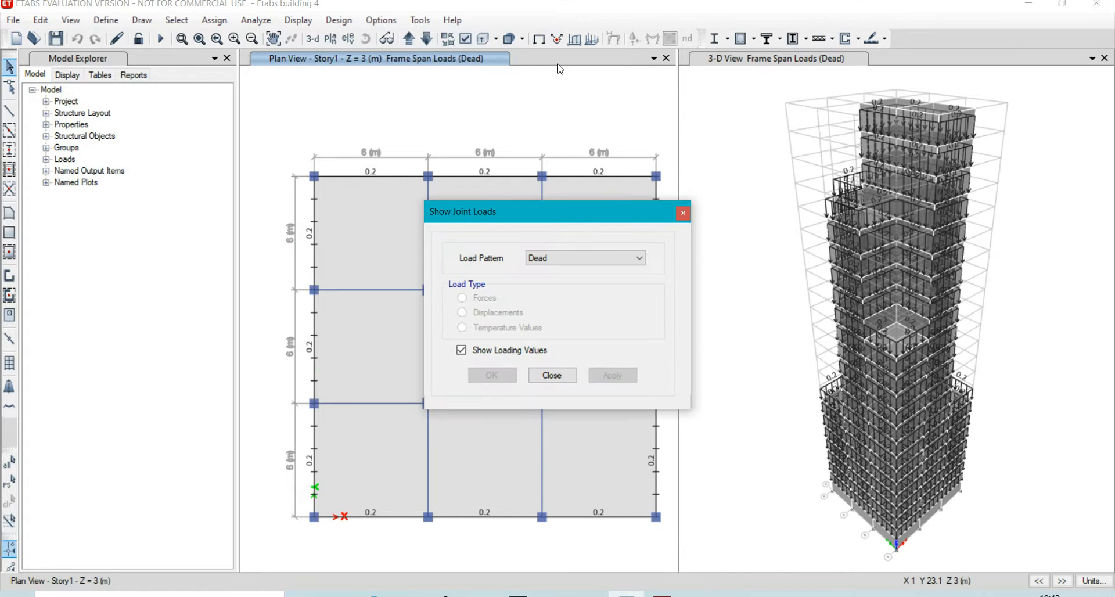
left_click(680, 215)
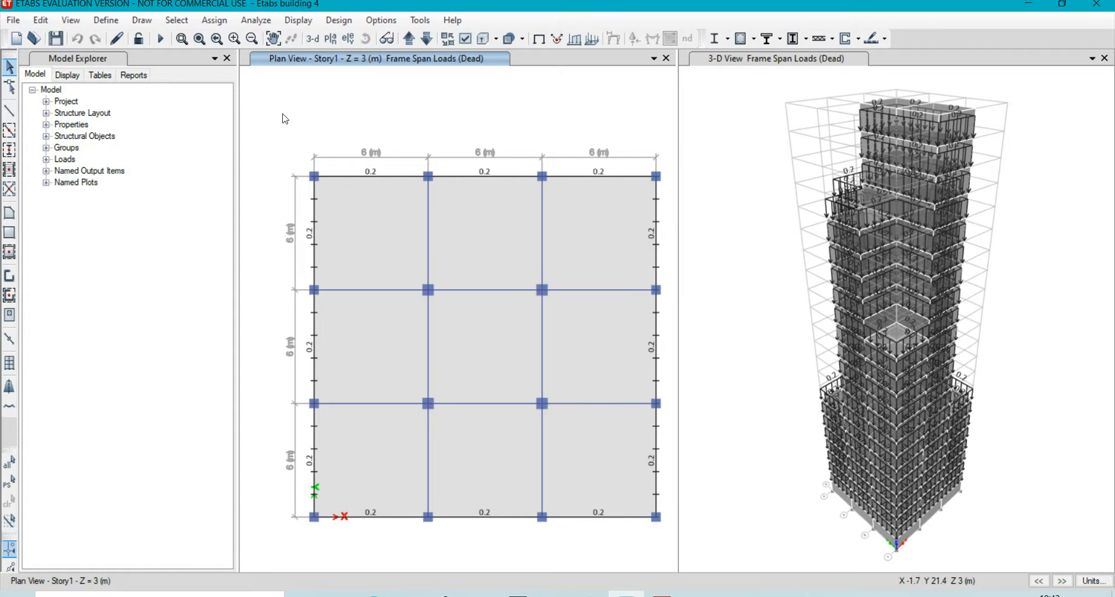
- Display the uniform Dead gravity loads on the shells in the Story1 plan view
left_click(297, 22)
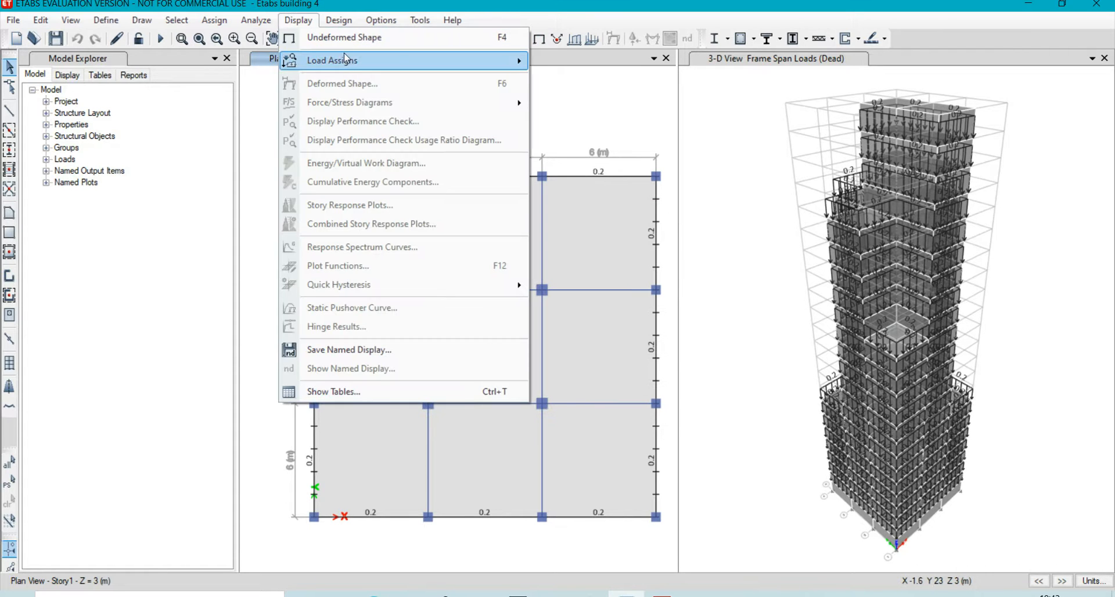
mouse_move(351, 64)
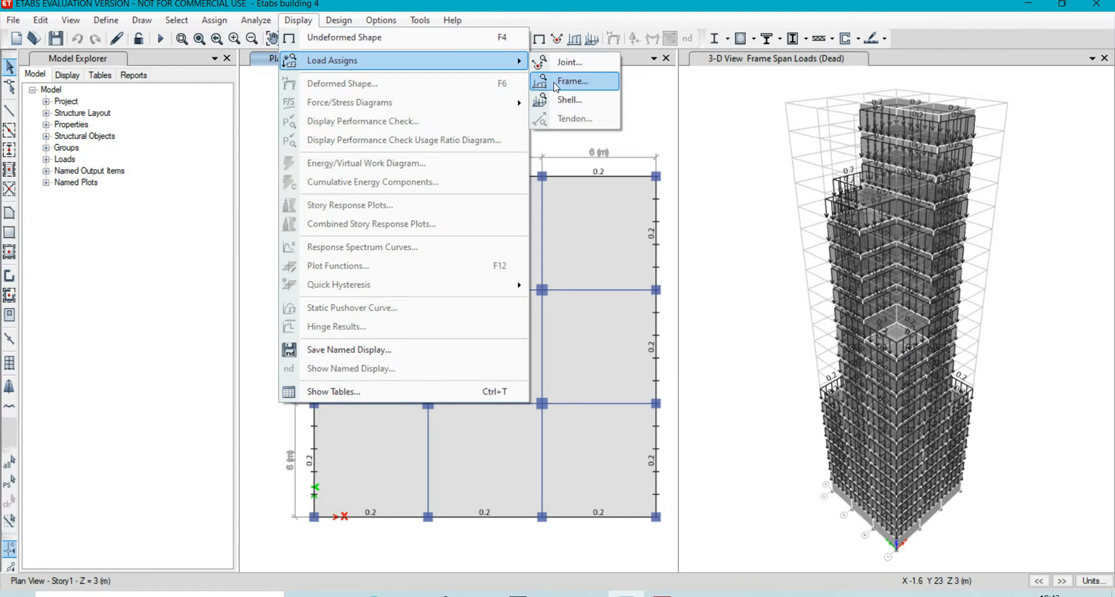
left_click(557, 98)
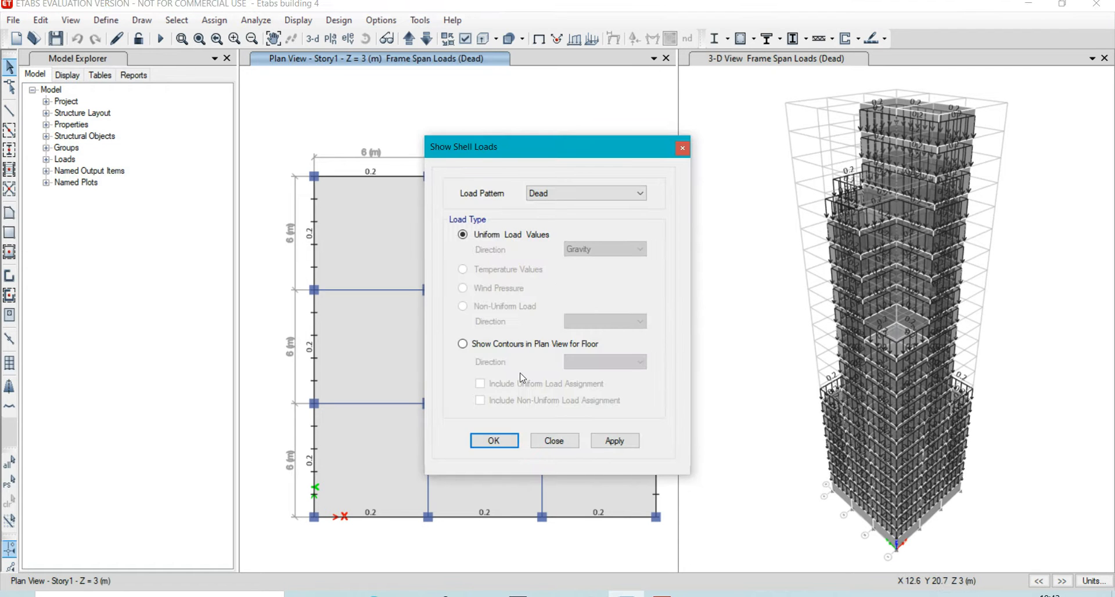
left_click(495, 441)
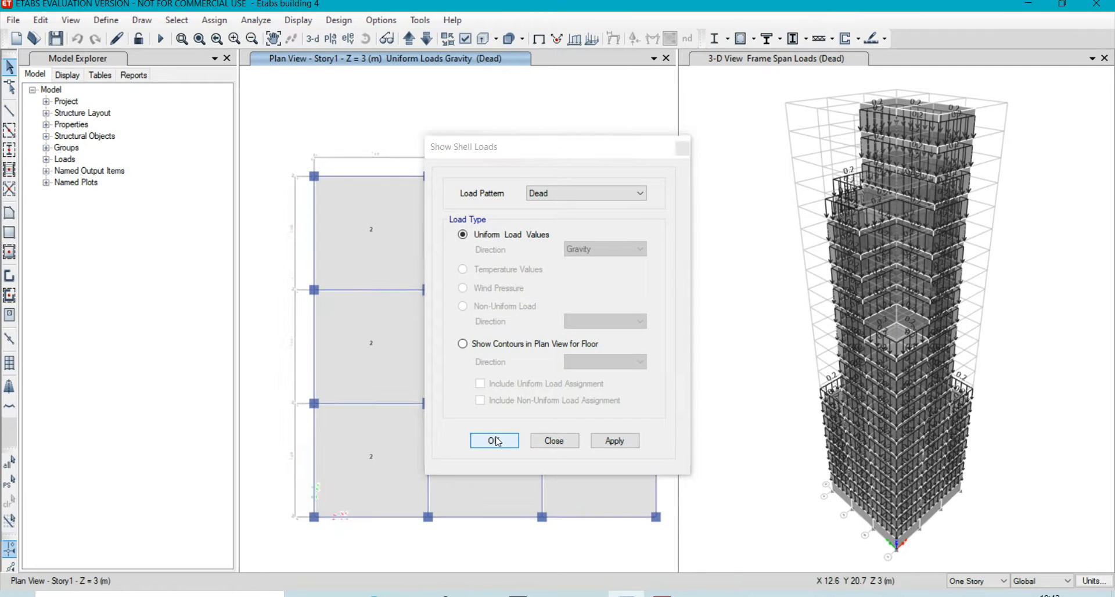
- Show the uniform gravity shell loads of the Live load pattern on the Story1 plan
left_click(298, 20)
mouse_move(339, 64)
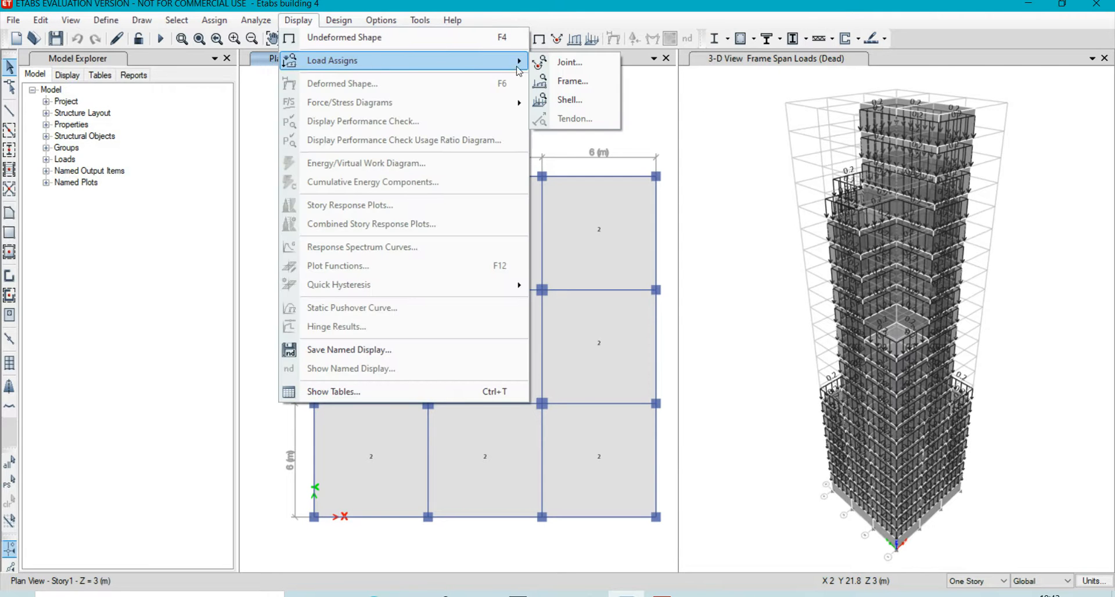
left_click(572, 97)
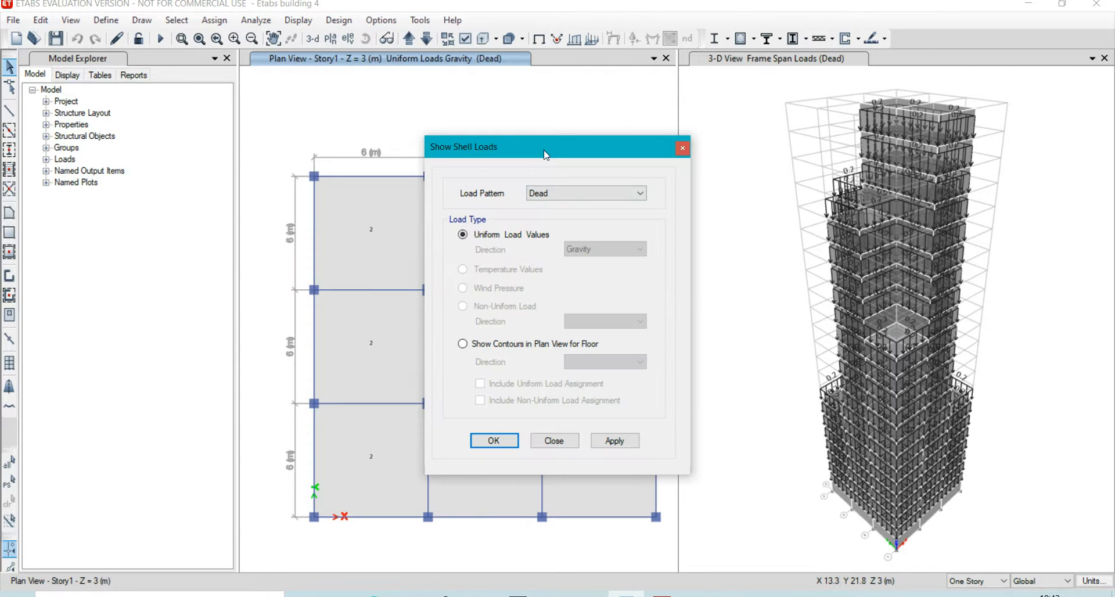
left_click(541, 198)
left_click(543, 216)
left_click(492, 442)
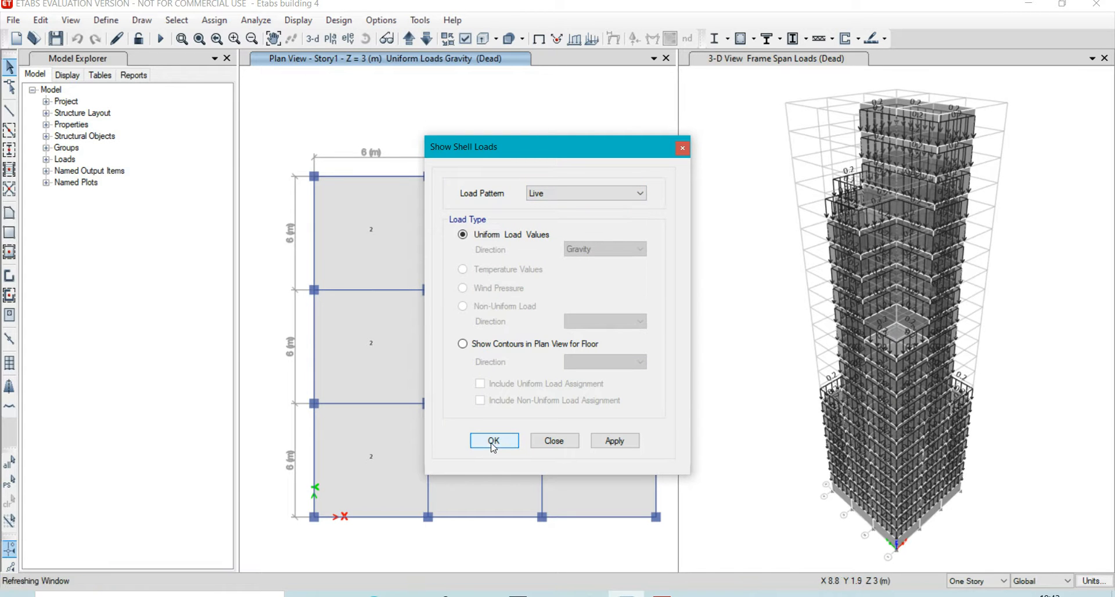
- Show the shell loads of the Wind load pattern as wind pressure coefficients on the Story1 plan
left_click(291, 24)
mouse_move(526, 60)
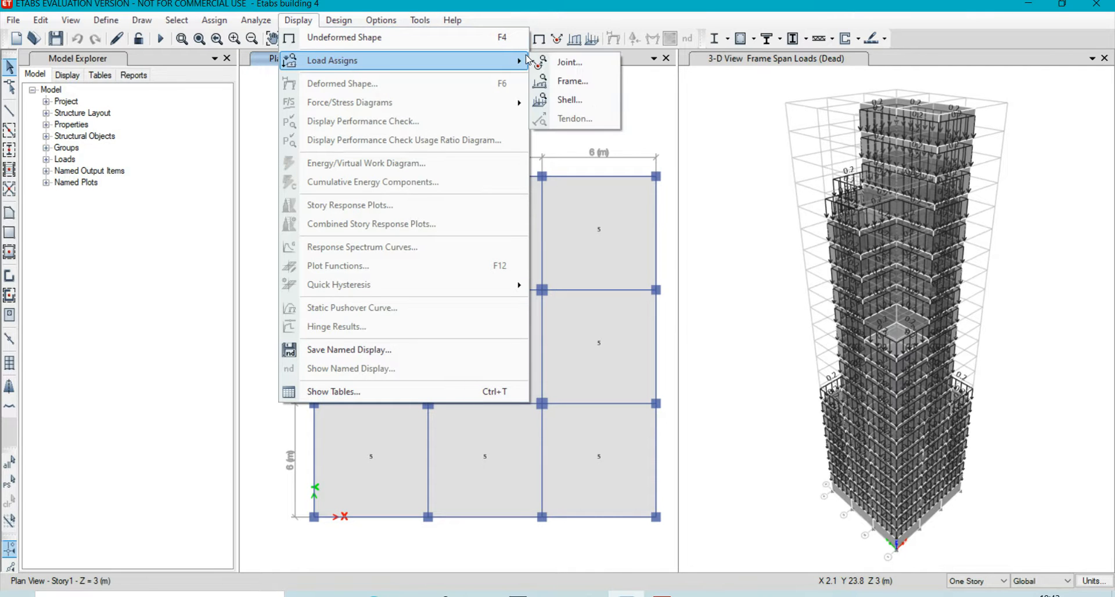
left_click(566, 100)
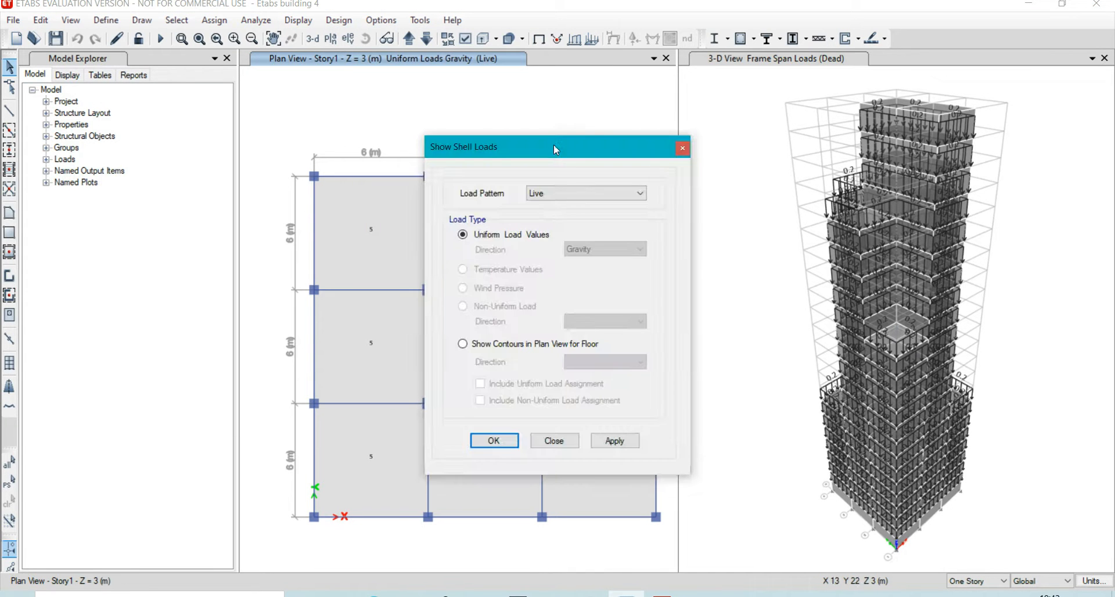
left_click(555, 194)
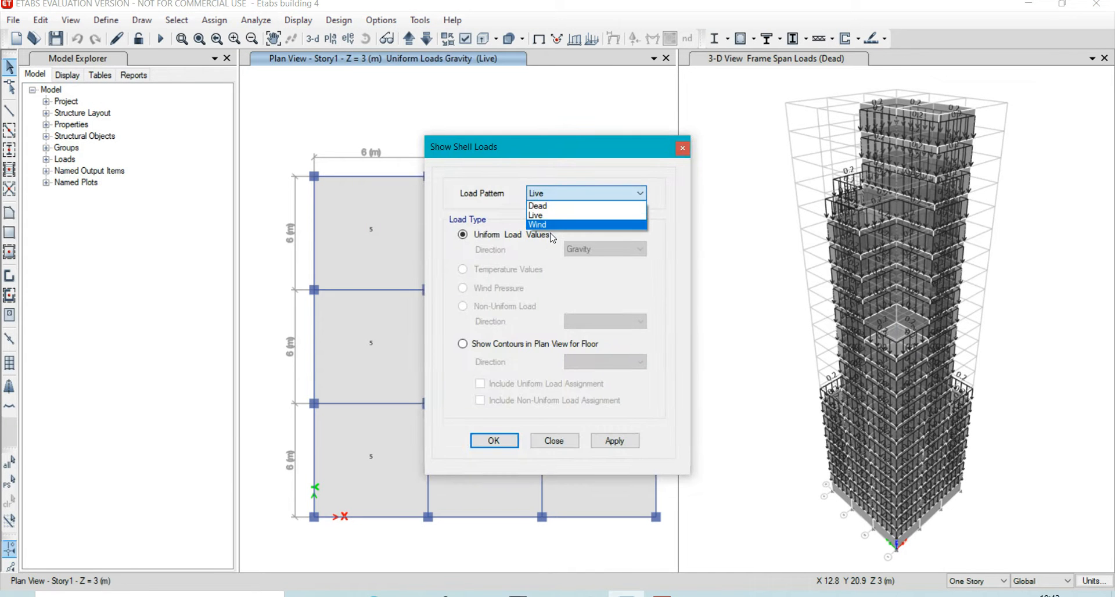
left_click(547, 226)
left_click(502, 441)
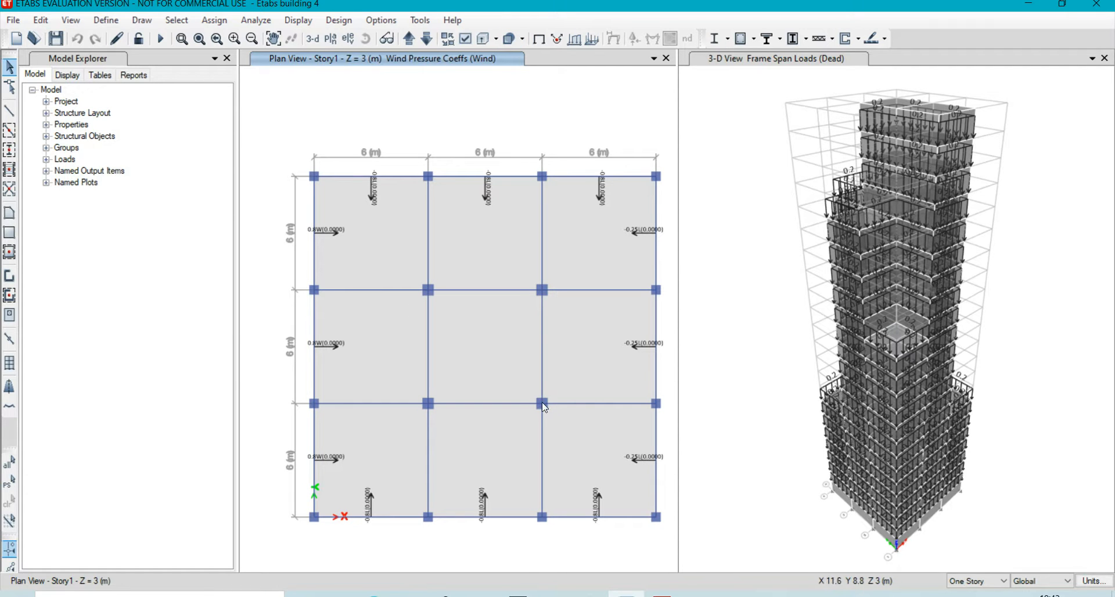
- Switch the plan view to Story17 to check its wind pressure coefficients
left_click(331, 38)
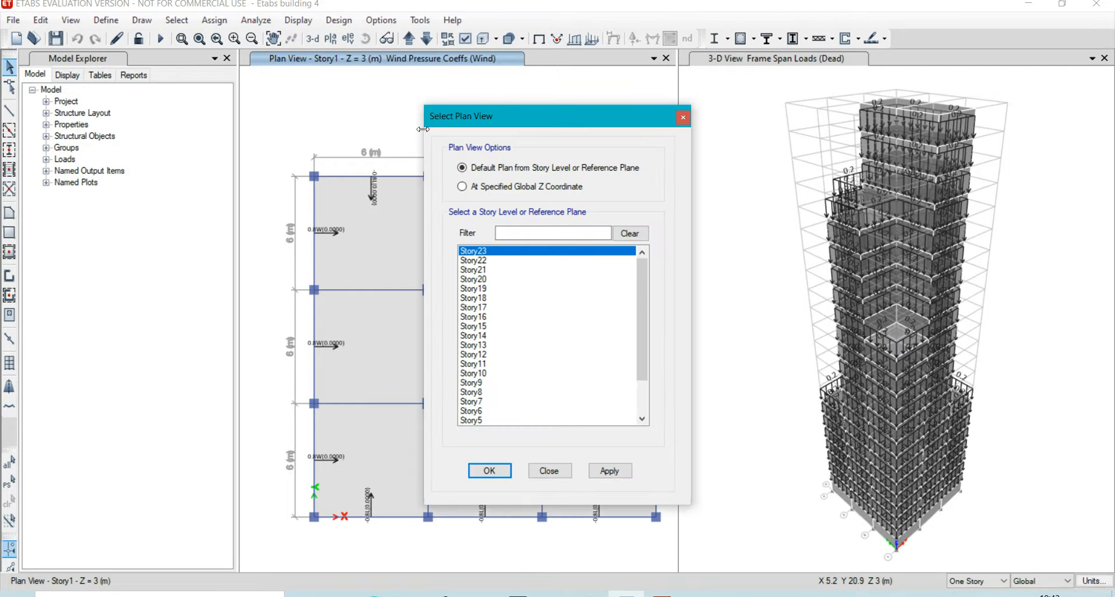
left_click(497, 307)
left_click(501, 475)
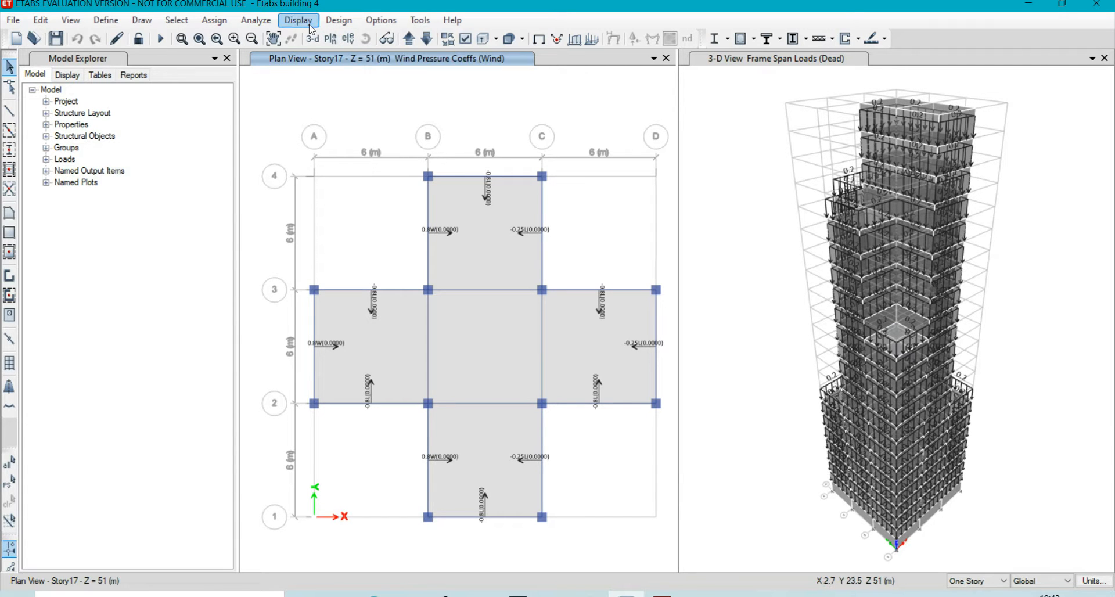
- Run the analysis and window-select the members across the building's middle and upper stories in the 3-D view
left_click(261, 19)
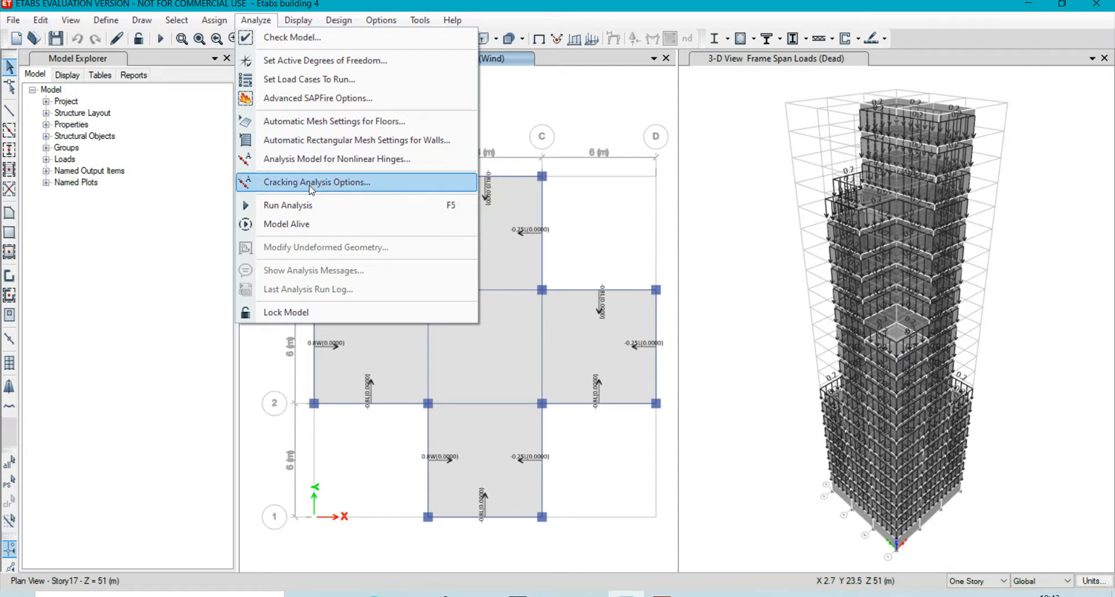
left_click(314, 205)
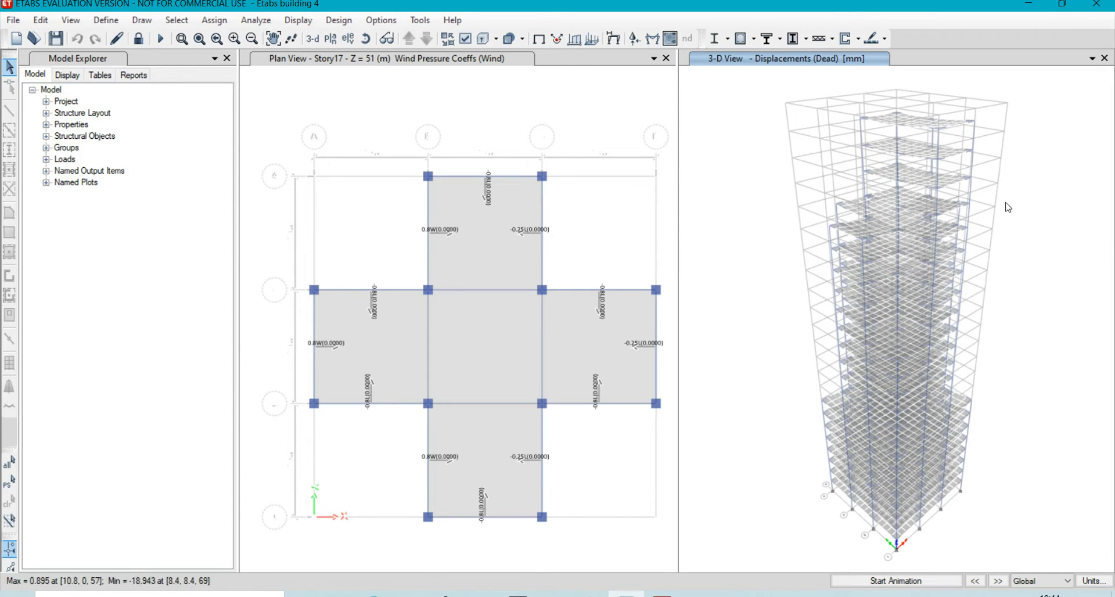
left_click_drag(955, 335, 765, 176)
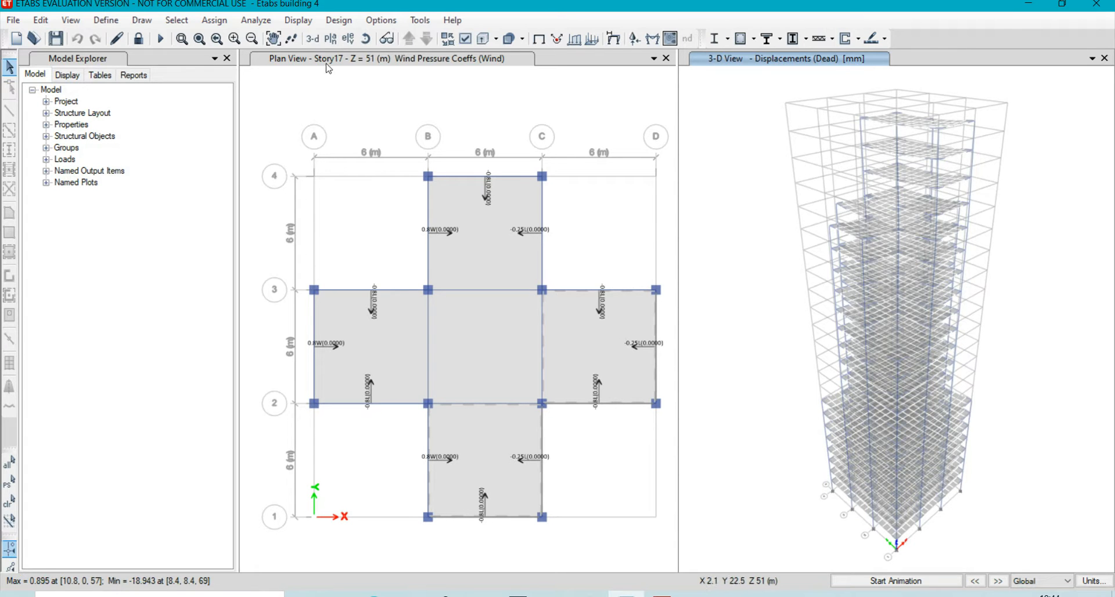
- Review the concrete frame design preferences and accept the IS 456:2000 code with its default values
left_click(339, 20)
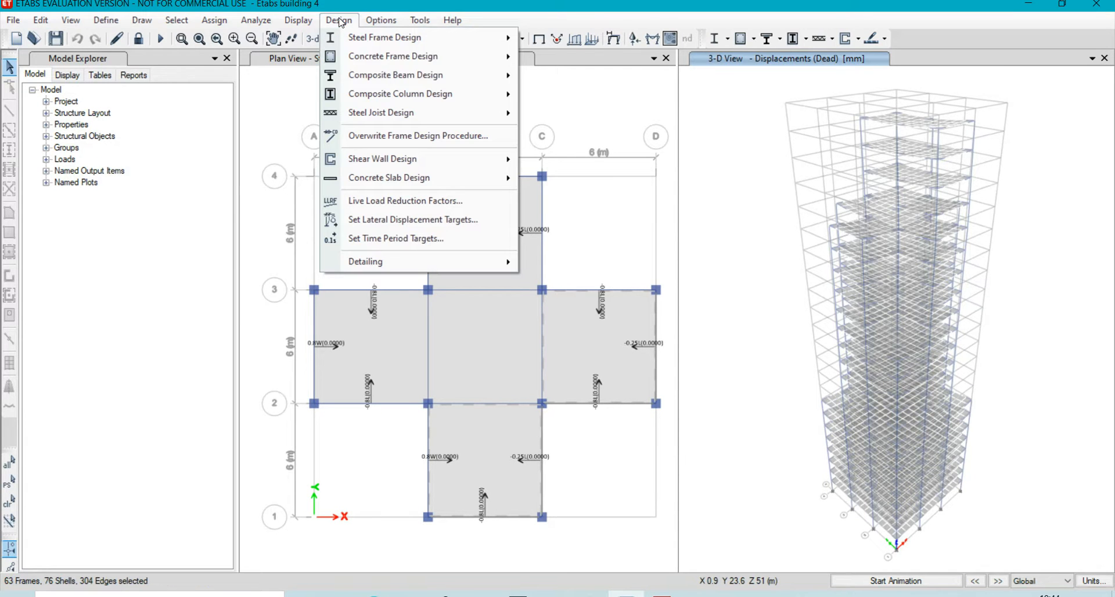
mouse_move(352, 58)
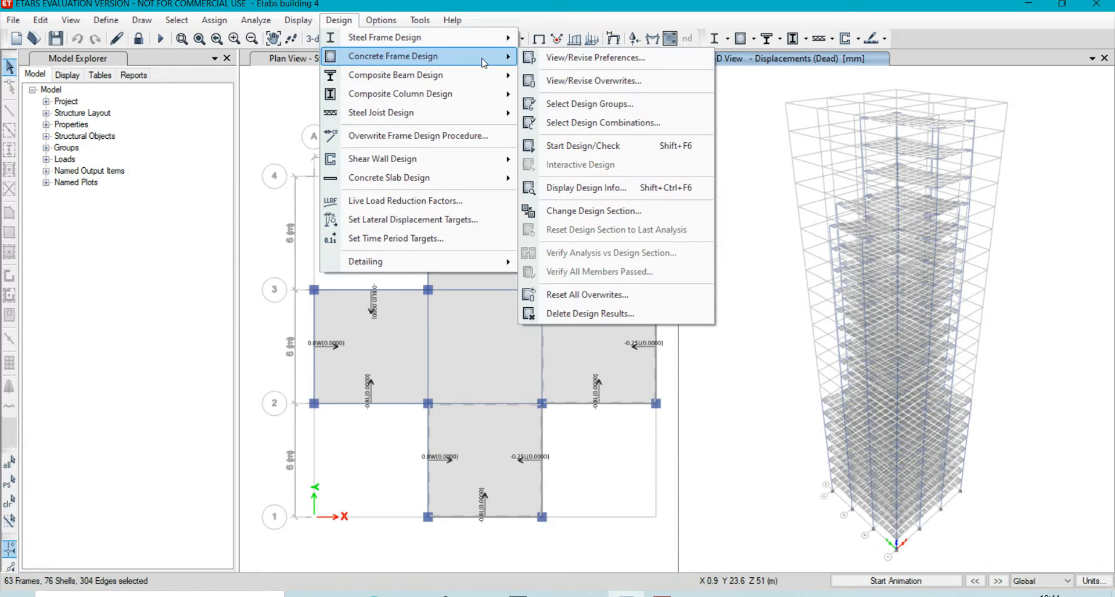
left_click(535, 58)
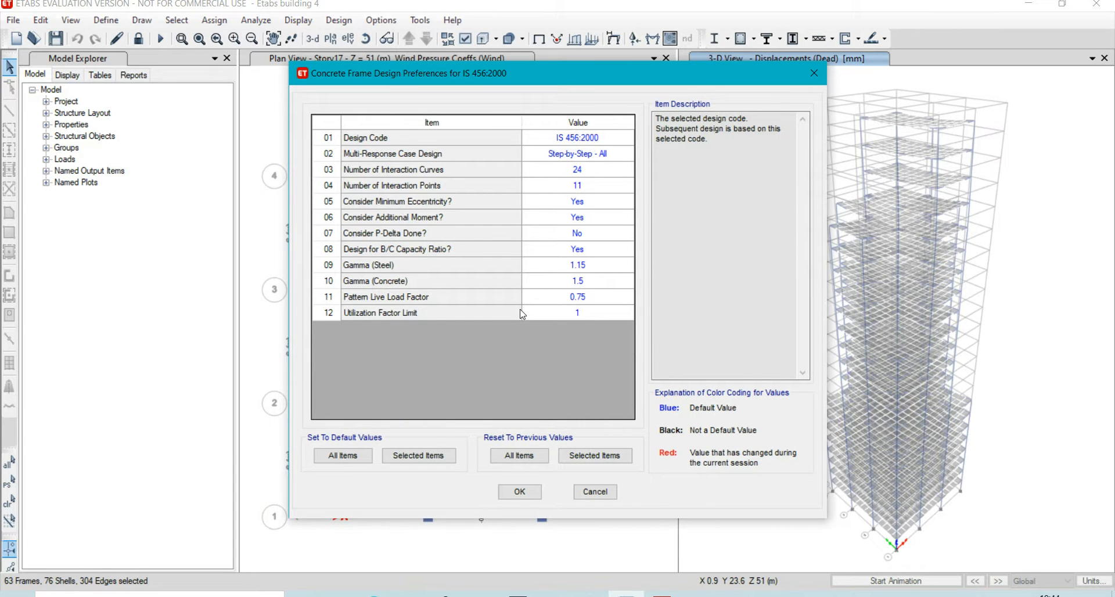
left_click(519, 491)
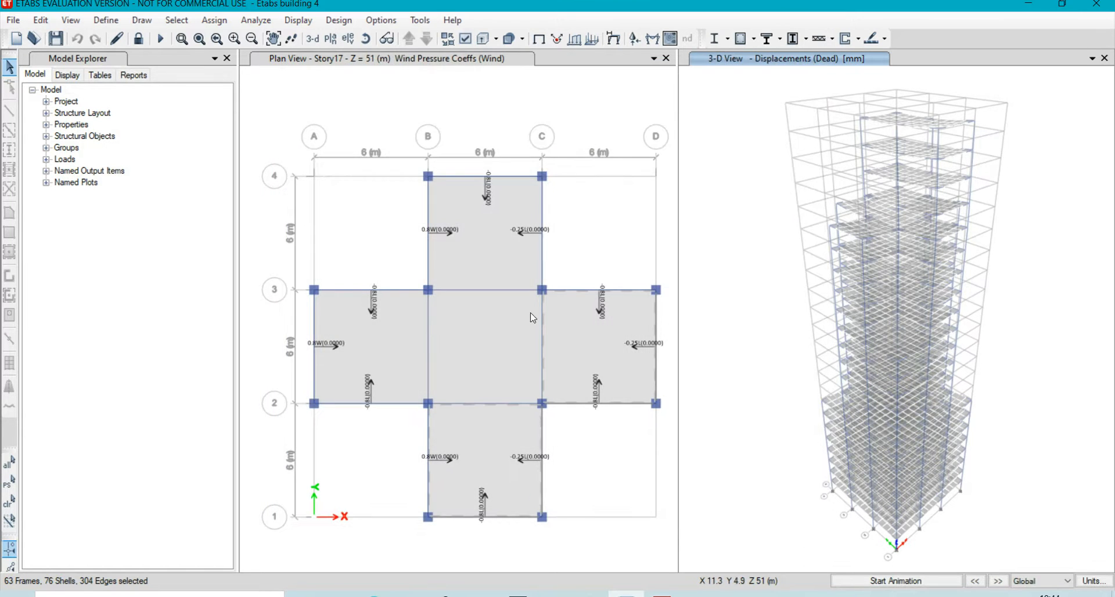
- Run the concrete frame design check to IS 456:2000 and show the longitudinal reinforcing in the 3-D view
left_click(335, 20)
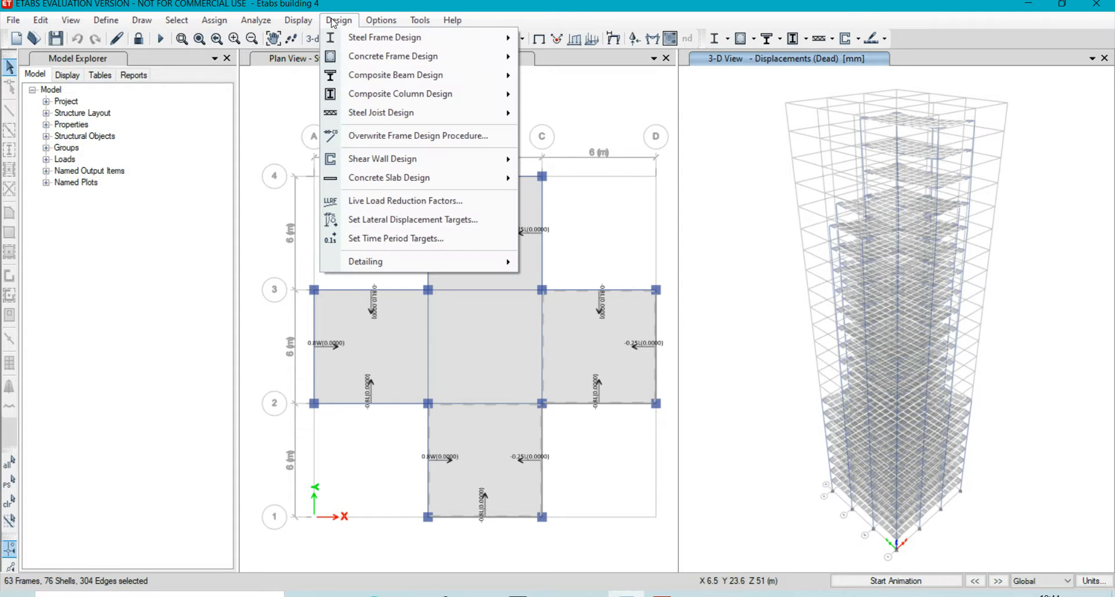
mouse_move(348, 56)
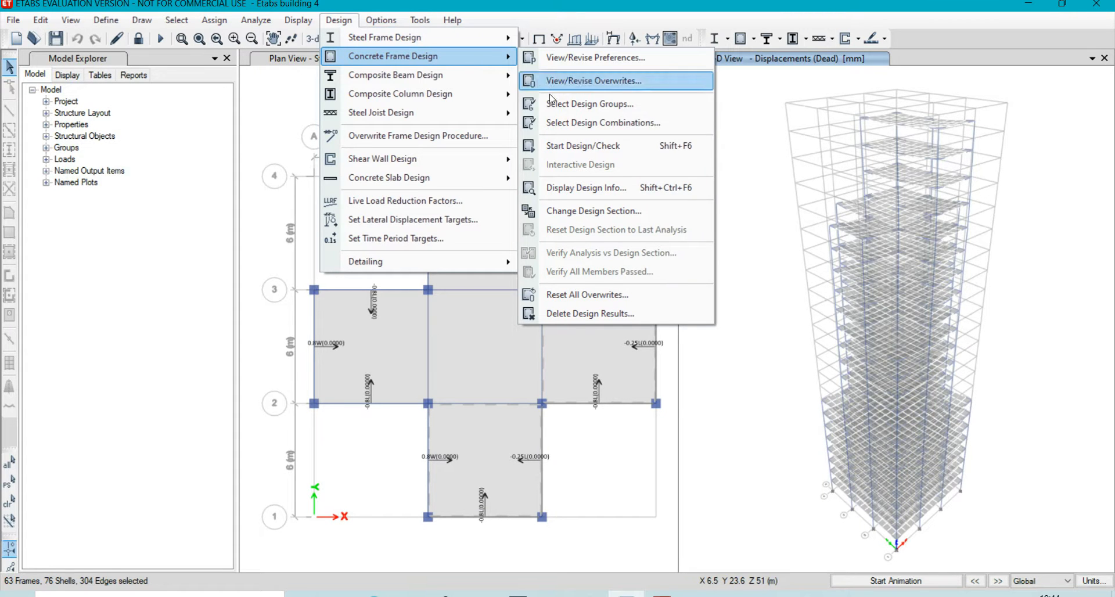
left_click(563, 146)
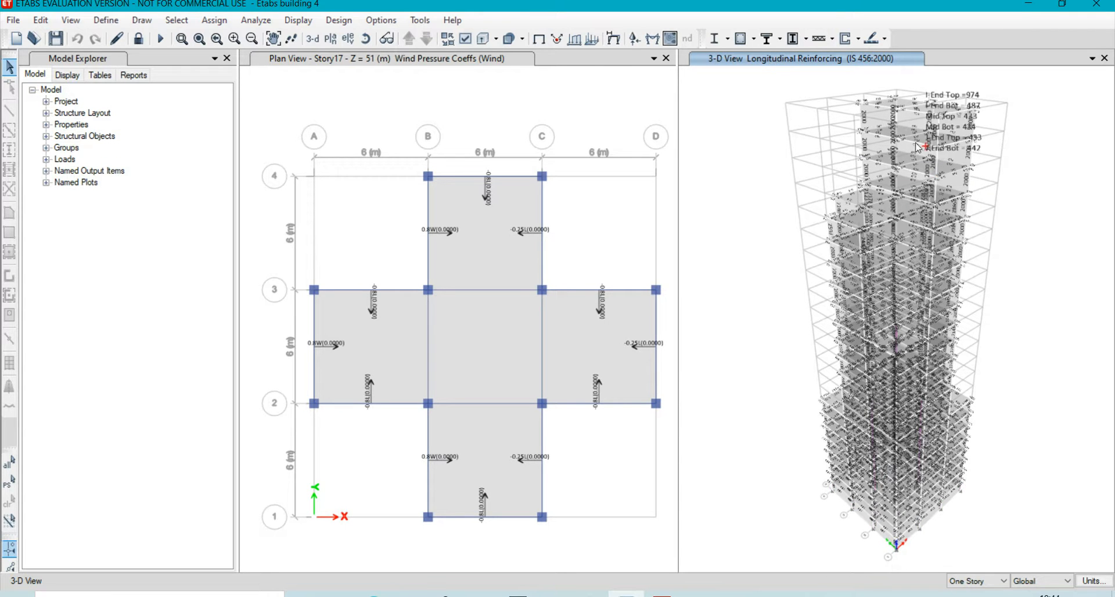
mouse_move(881, 268)
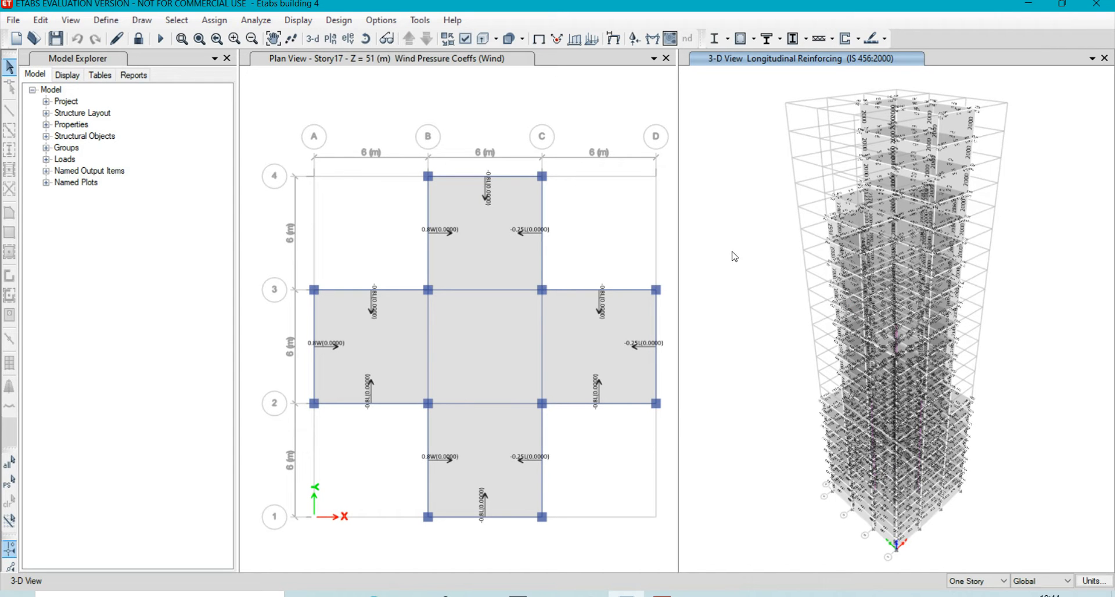
left_click(339, 19)
mouse_move(369, 60)
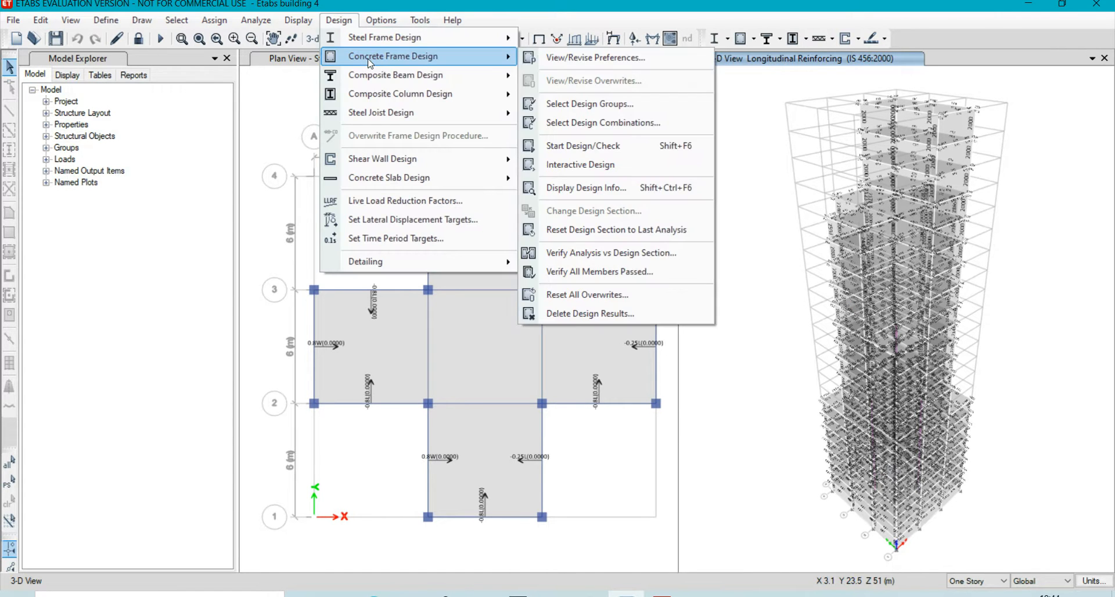
left_click(289, 13)
left_click(298, 21)
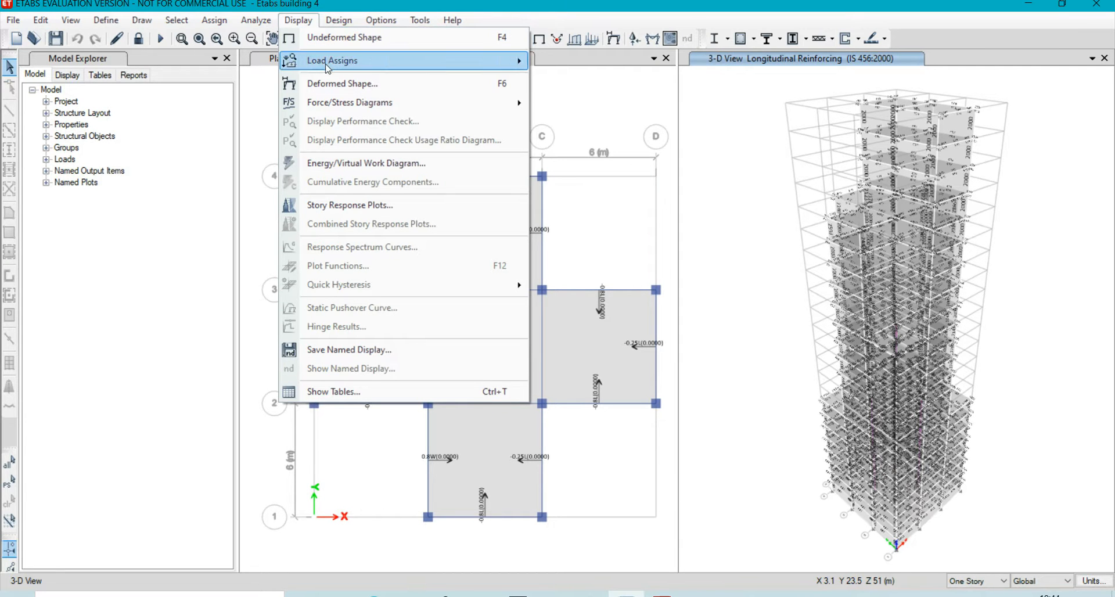
mouse_move(341, 103)
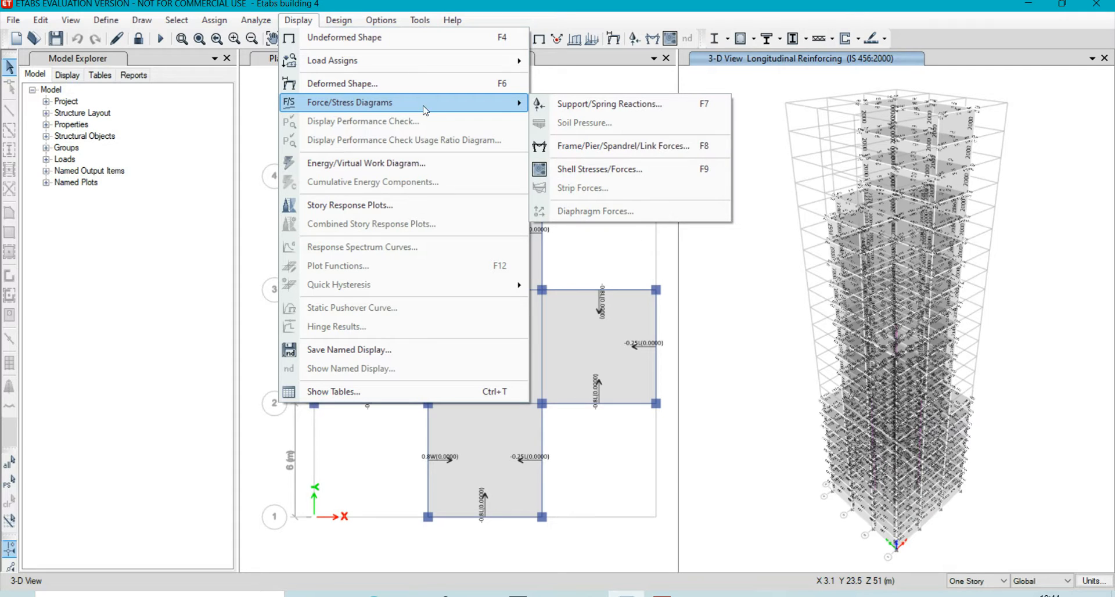
left_click(568, 148)
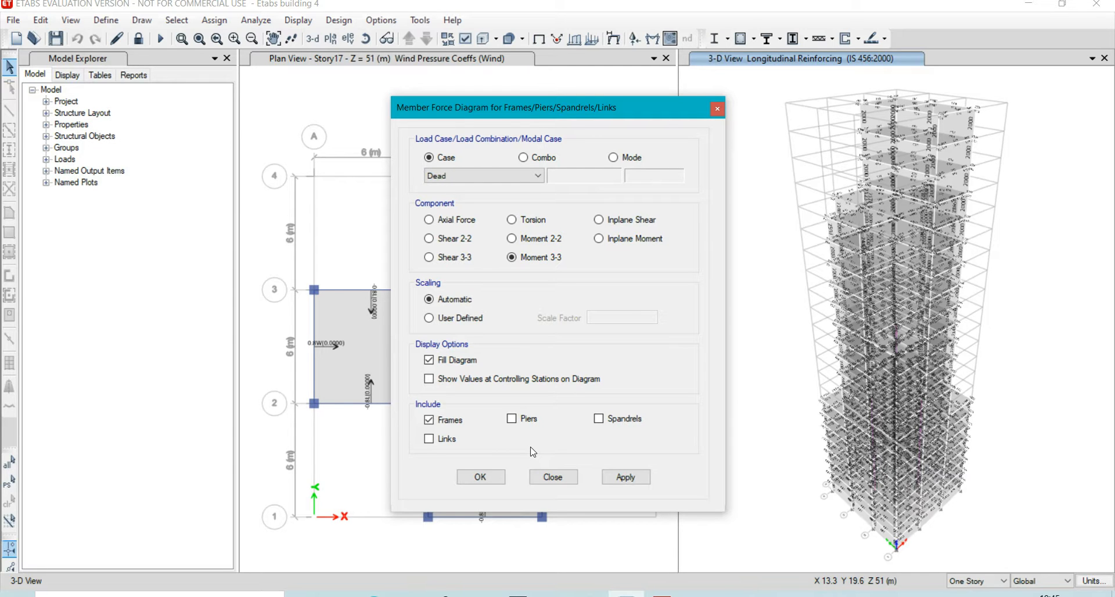
left_click(553, 477)
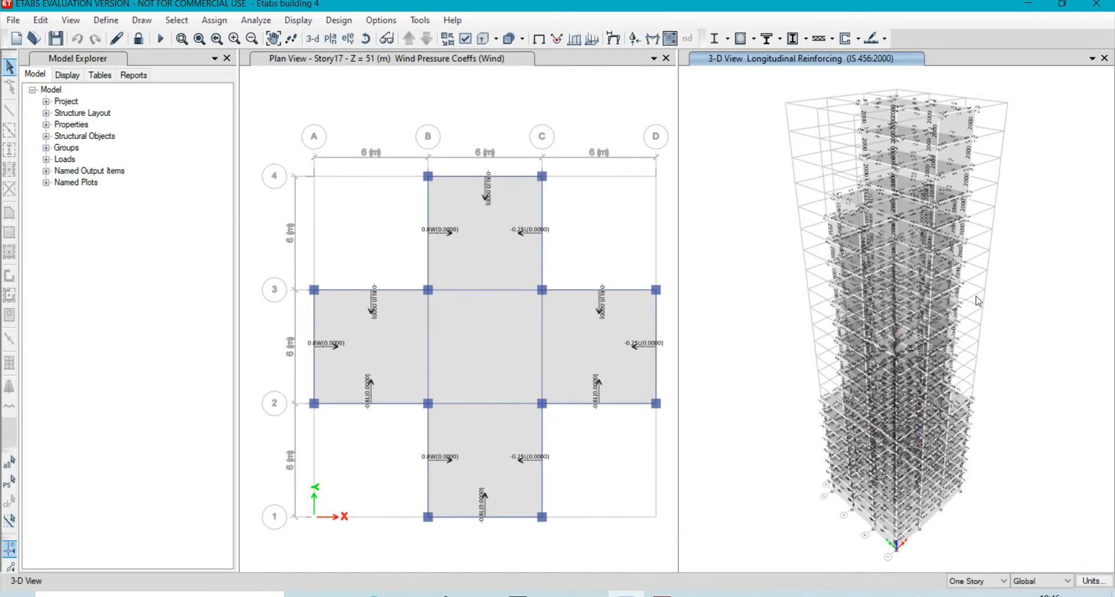
- Examine the longitudinal reinforcing values on the beams and columns across the building's stories in the 3-D view
scroll(978, 300, "up", 6)
scroll(978, 300, "down", 2)
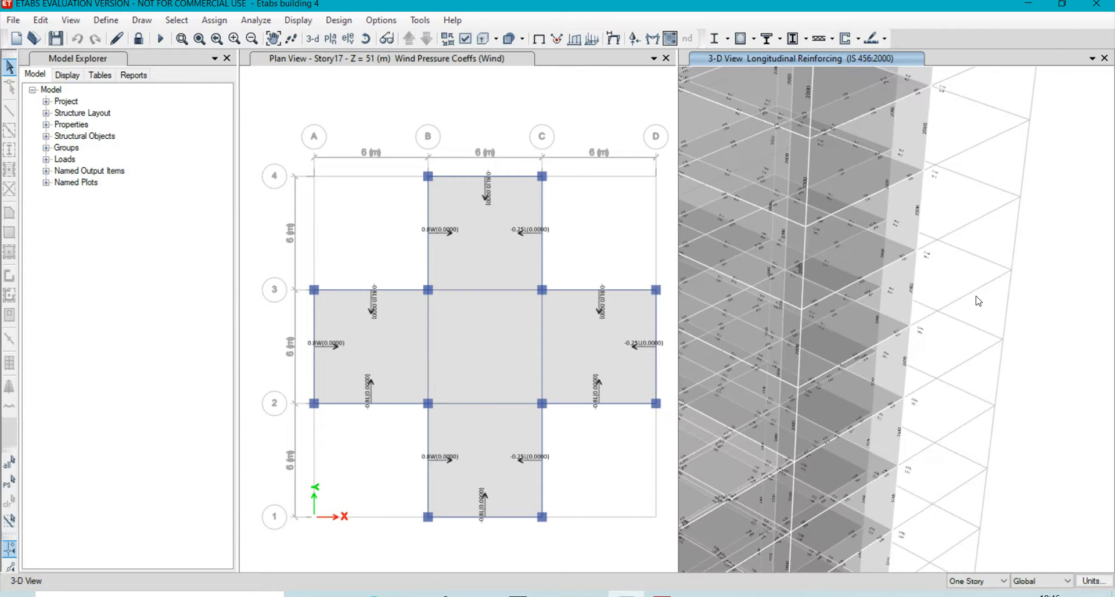
scroll(979, 300, "down", 2)
scroll(979, 301, "down", 3)
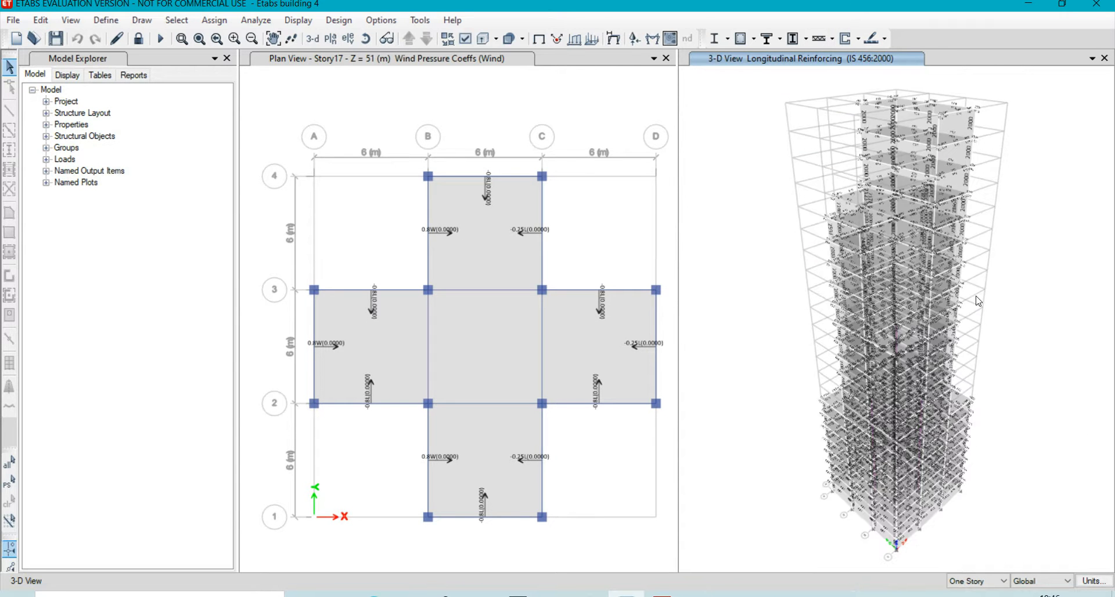
scroll(978, 301, "up", 4)
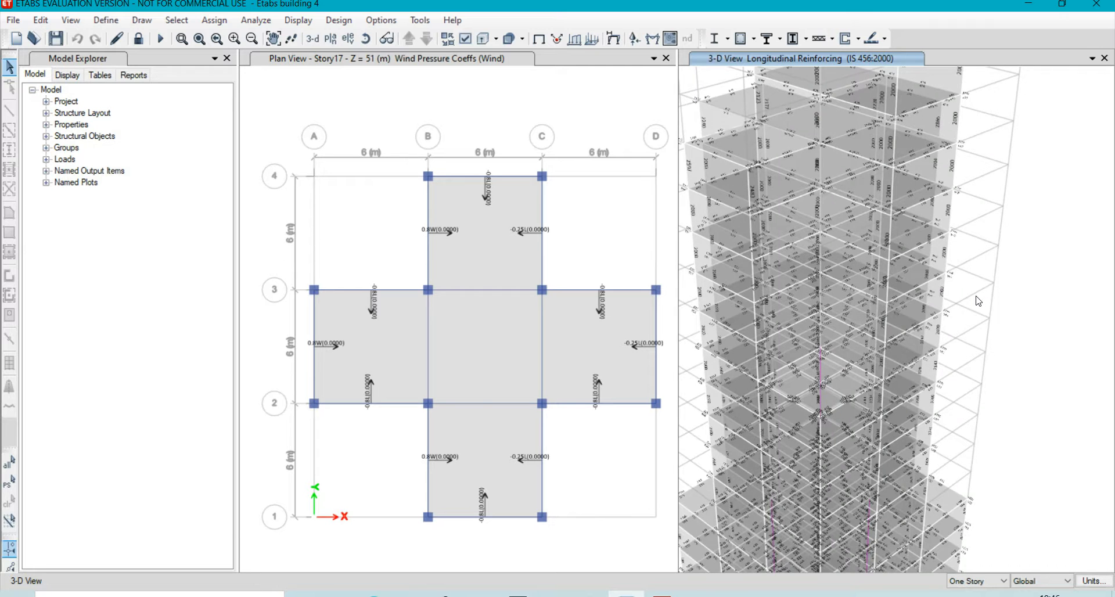
scroll(978, 301, "down", 5)
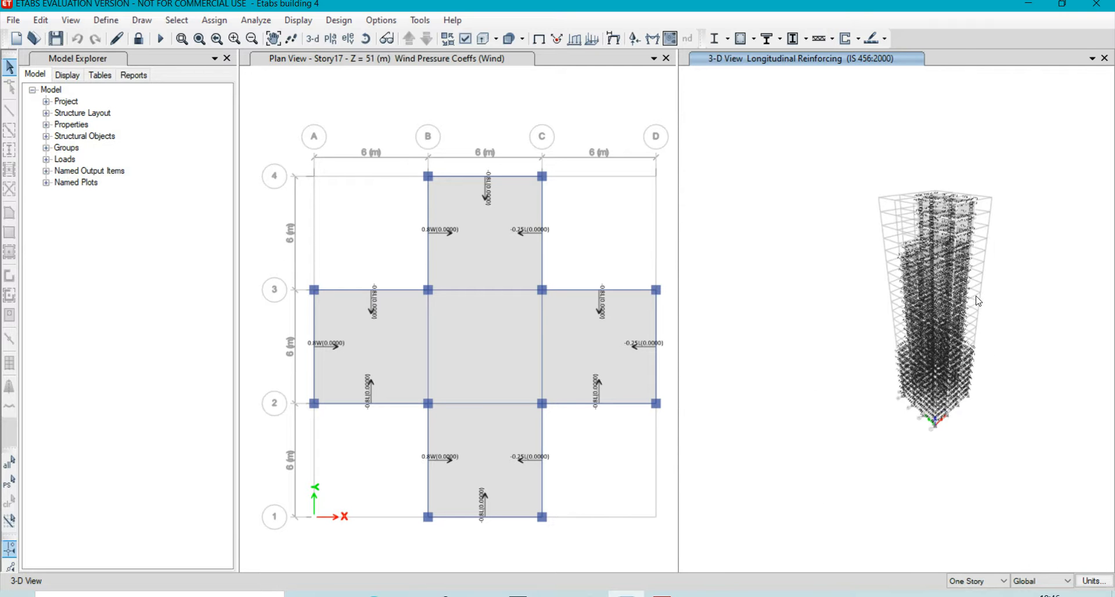
scroll(978, 301, "up", 5)
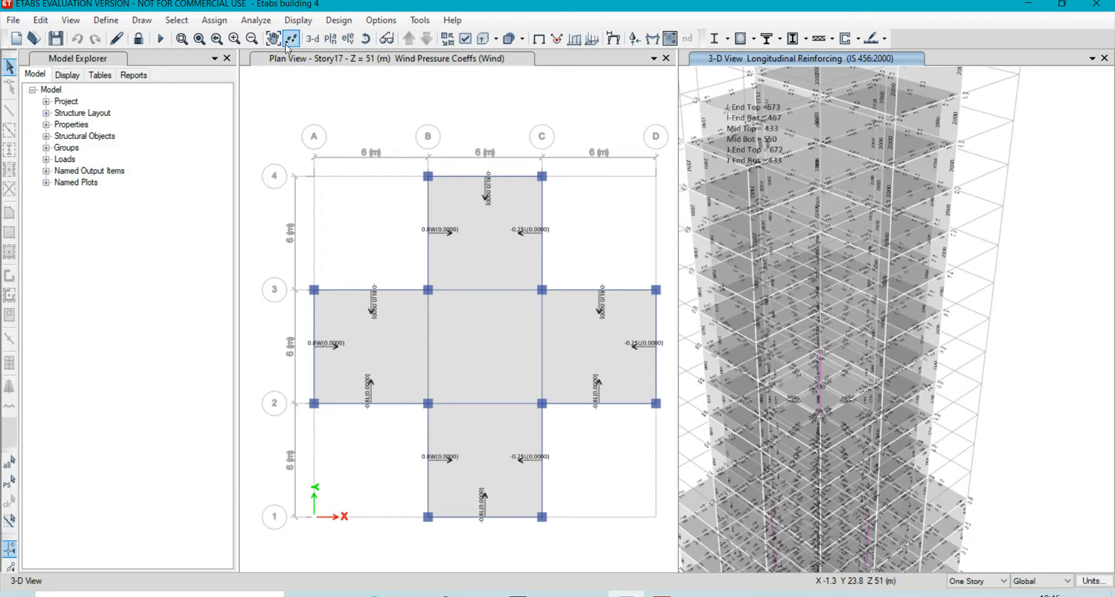
- Display the filled Moment 3-3 diagram of the frames for the Dead load case on the whole building
left_click(289, 24)
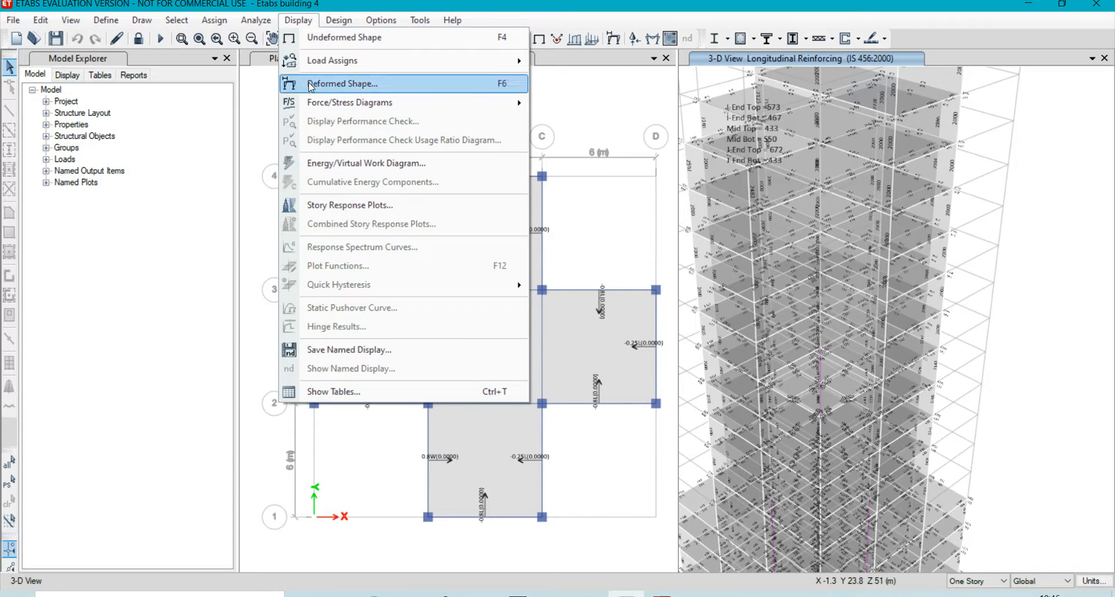
mouse_move(318, 104)
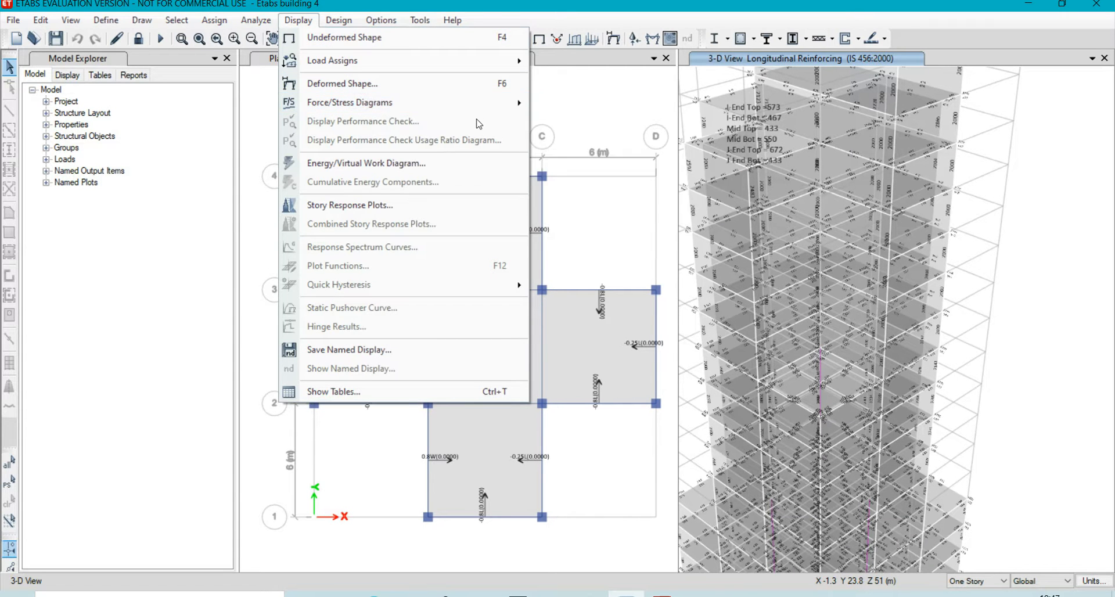
left_click(547, 145)
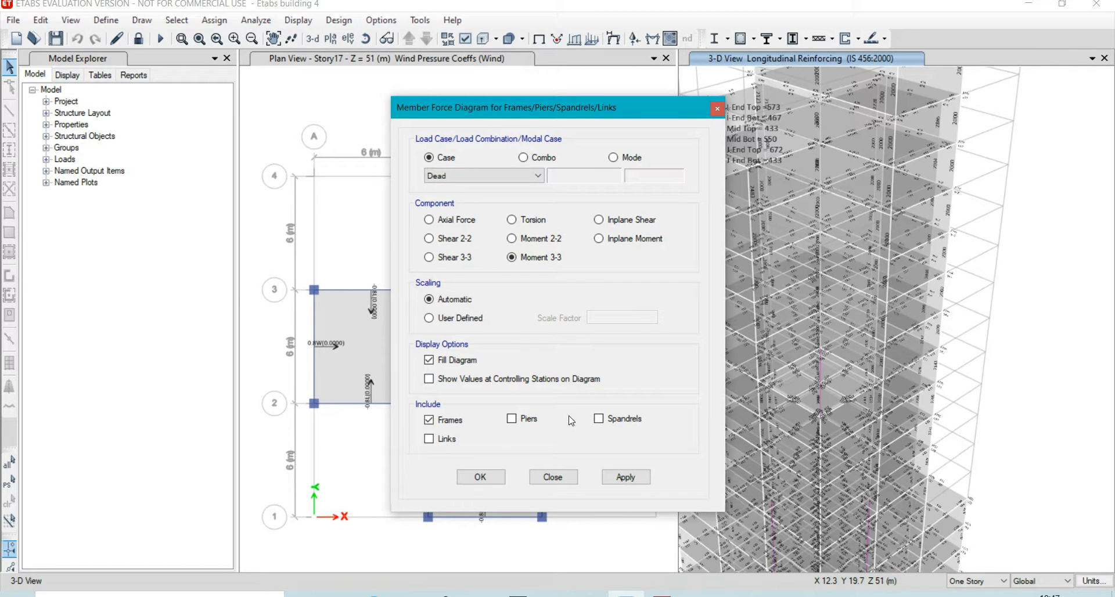
left_click(483, 477)
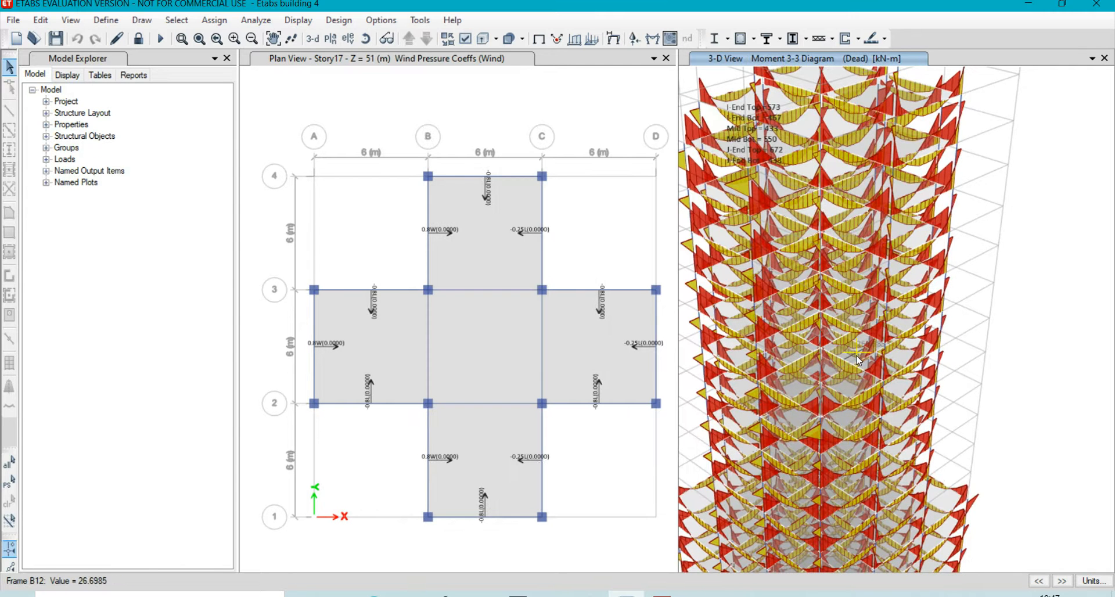
scroll(858, 357, "down", 5)
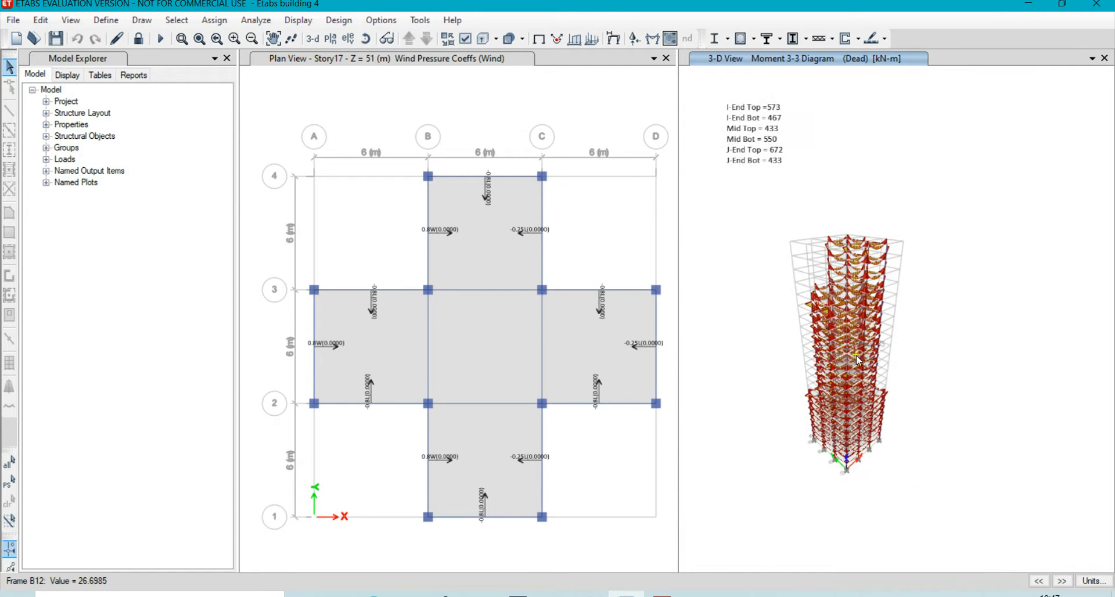
left_click(198, 39)
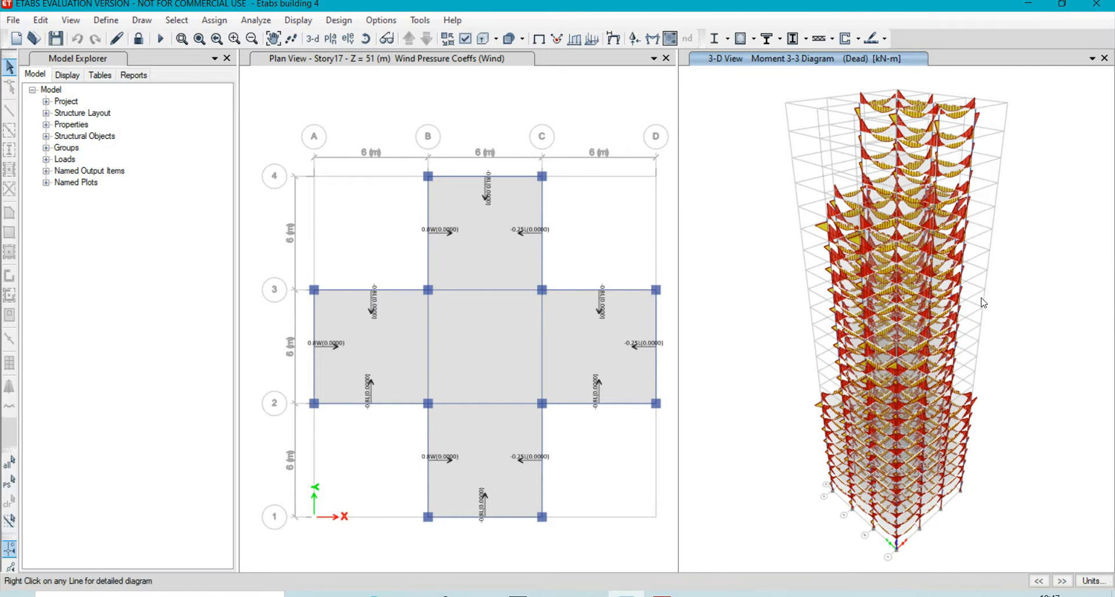
- Inspect the detailed load, shear, moment and deflection diagrams of beam B17 at Story13 under the Dead case
scroll(910, 335, "up", 5)
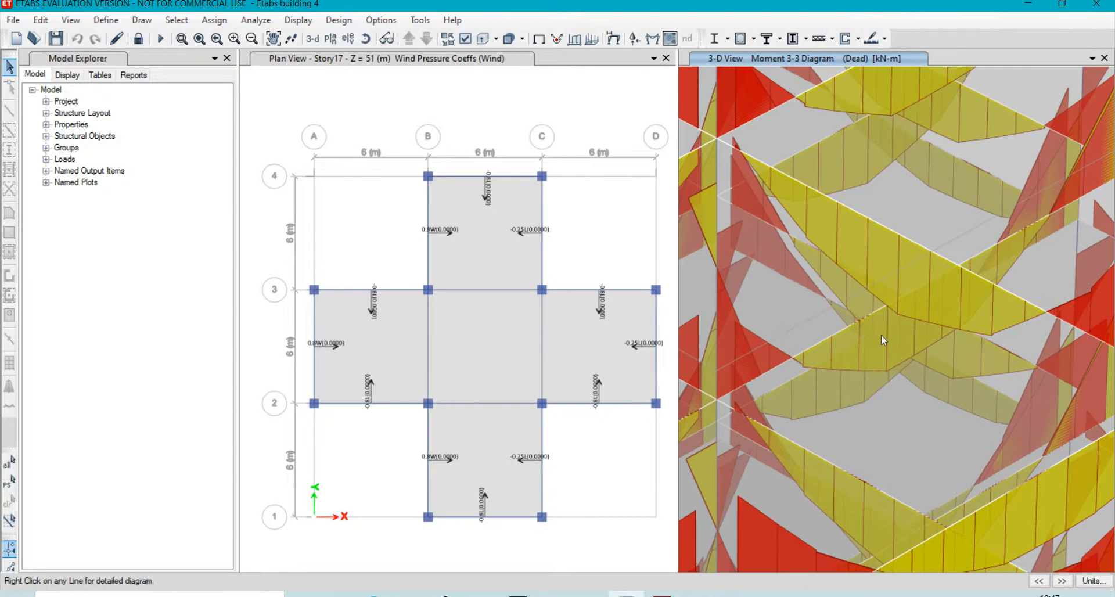
mouse_move(851, 322)
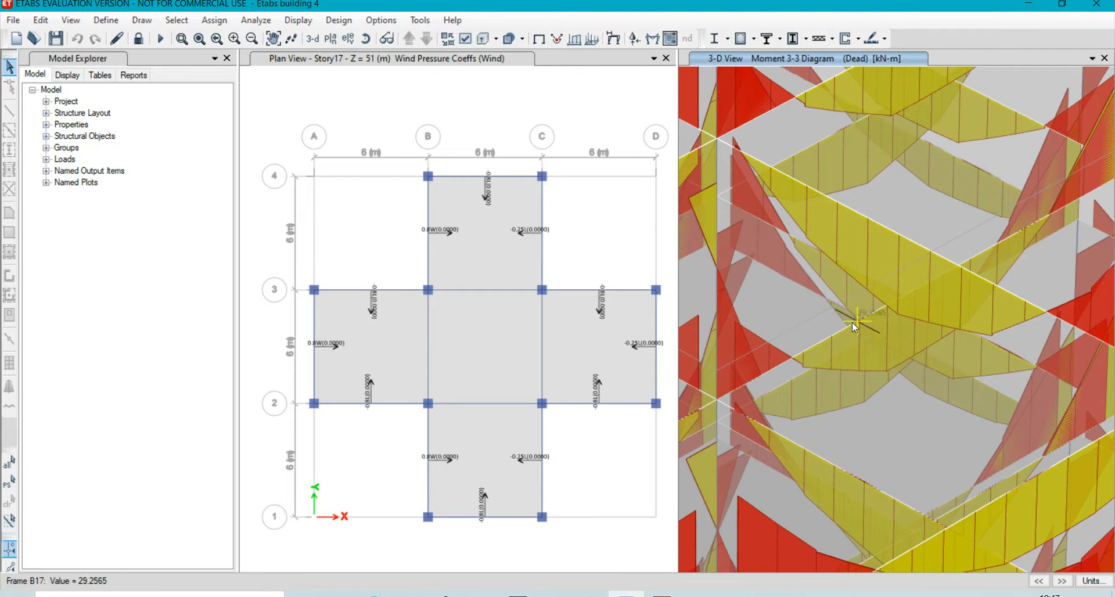
right_click(852, 322)
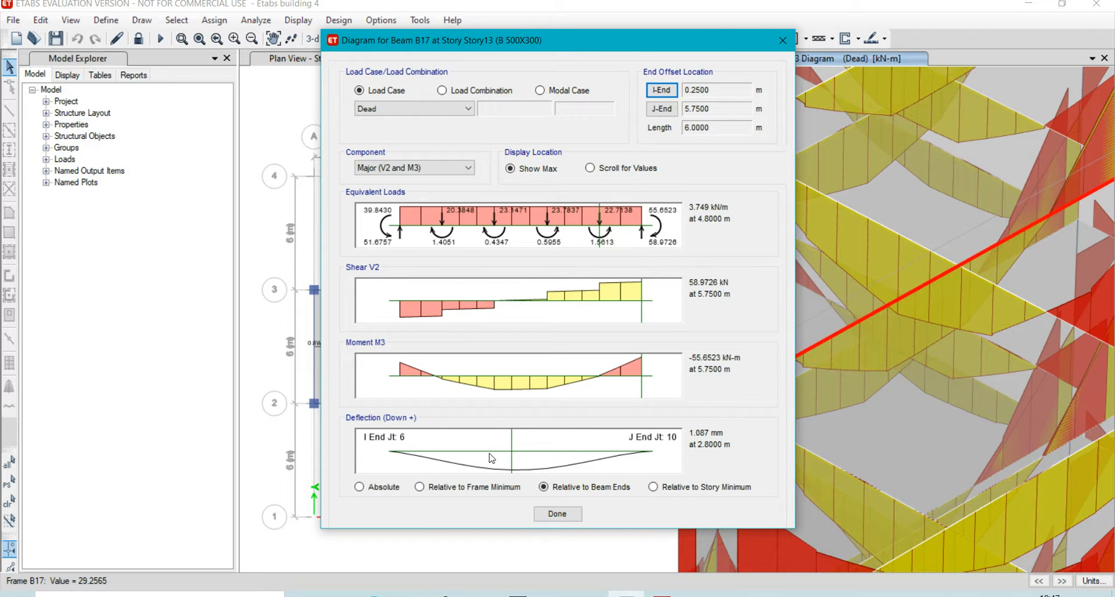
left_click(544, 515)
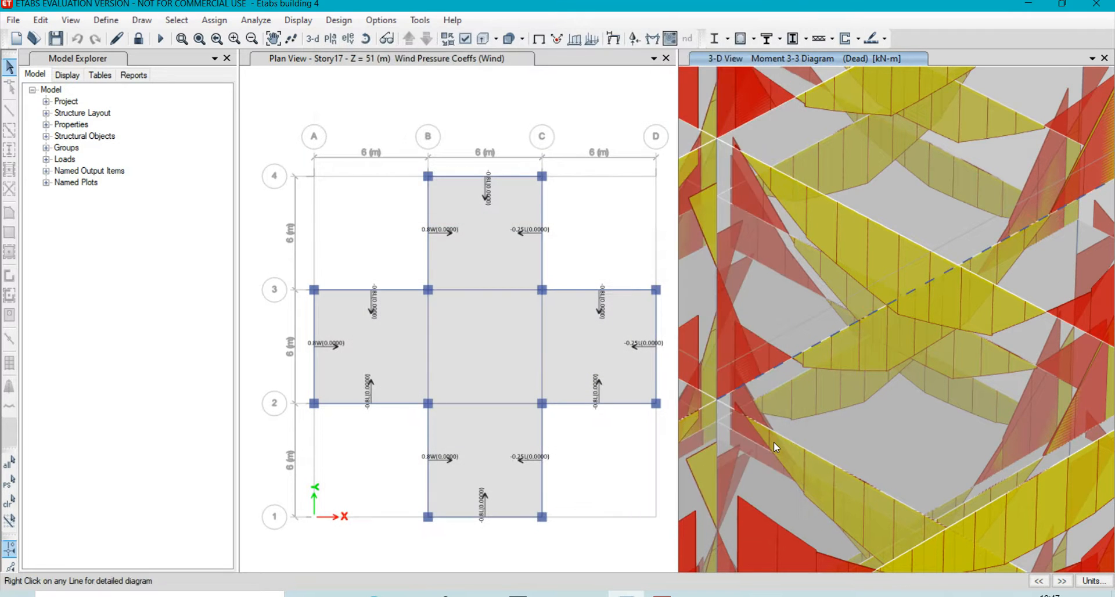
scroll(774, 441, "down", 5)
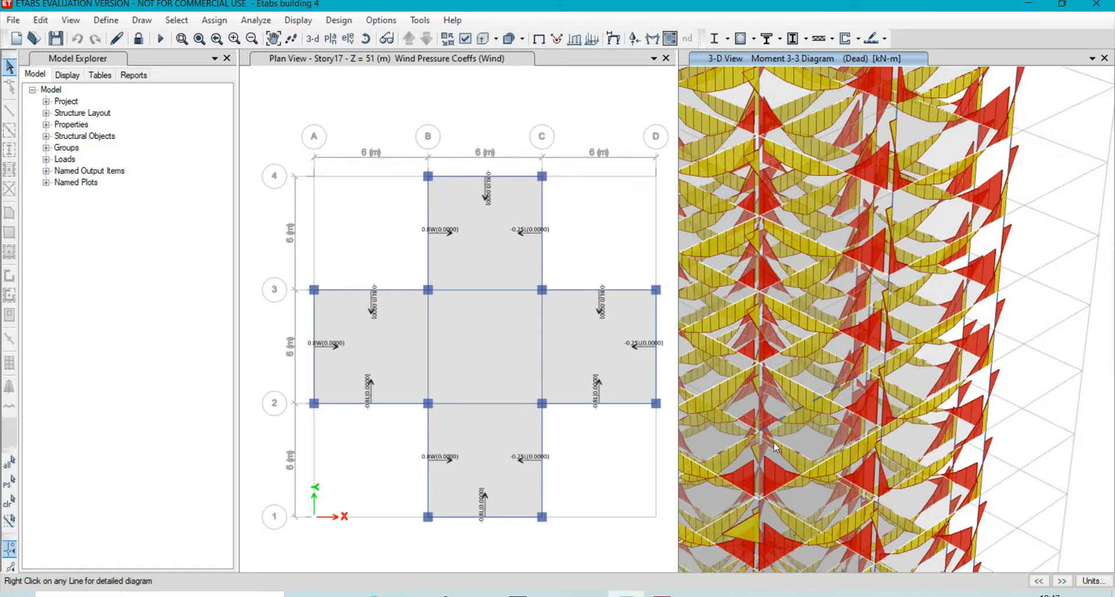
left_click(199, 38)
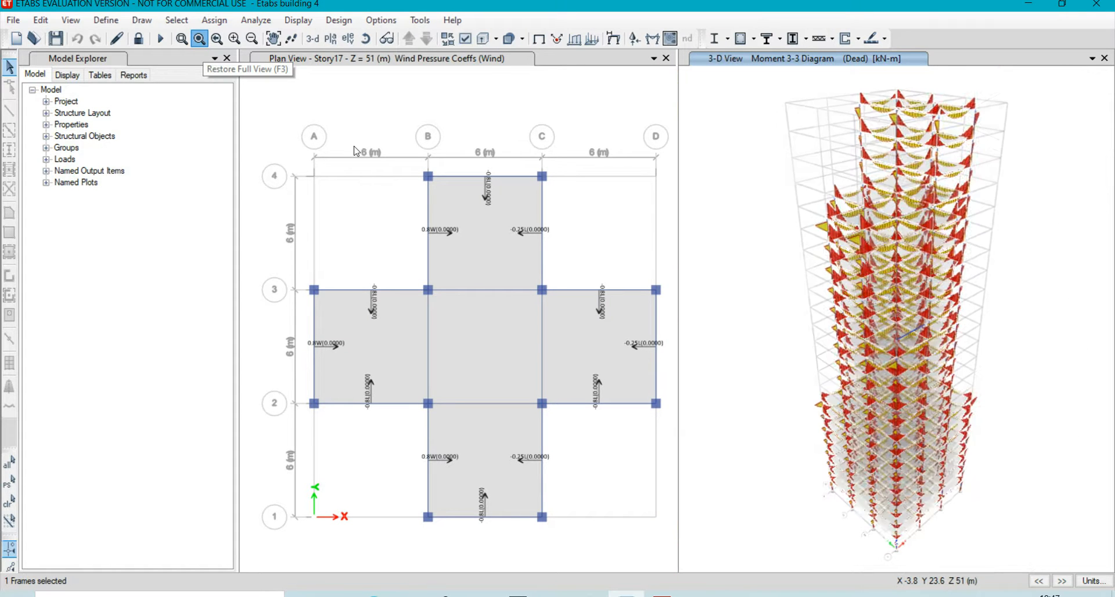
- Display the Shear 2-2 force diagram of the frames for the Dead load case in the 3-D view
left_click(298, 20)
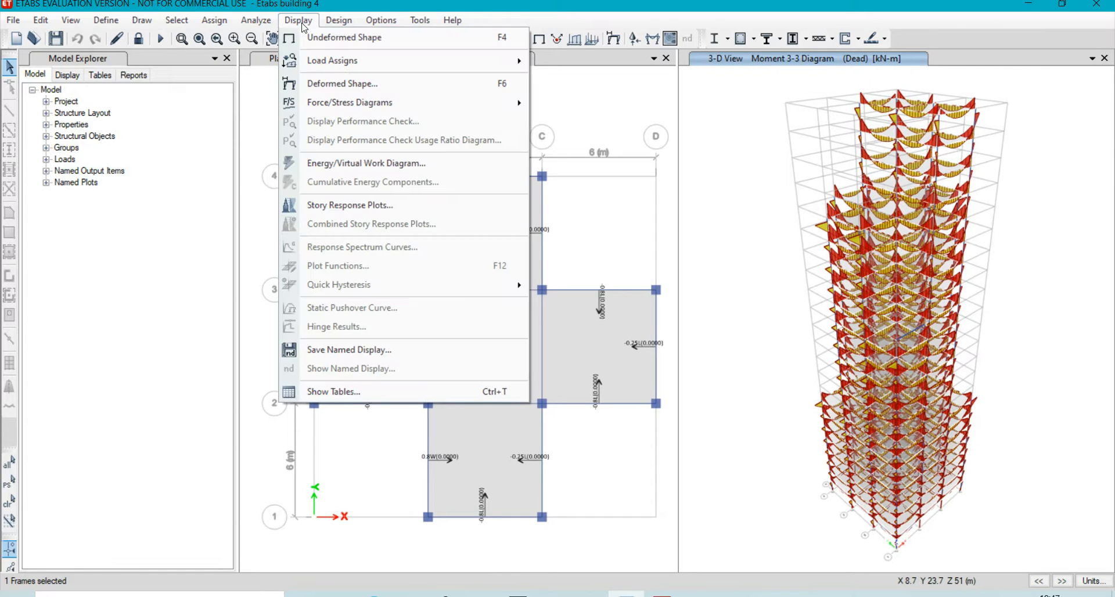
mouse_move(342, 104)
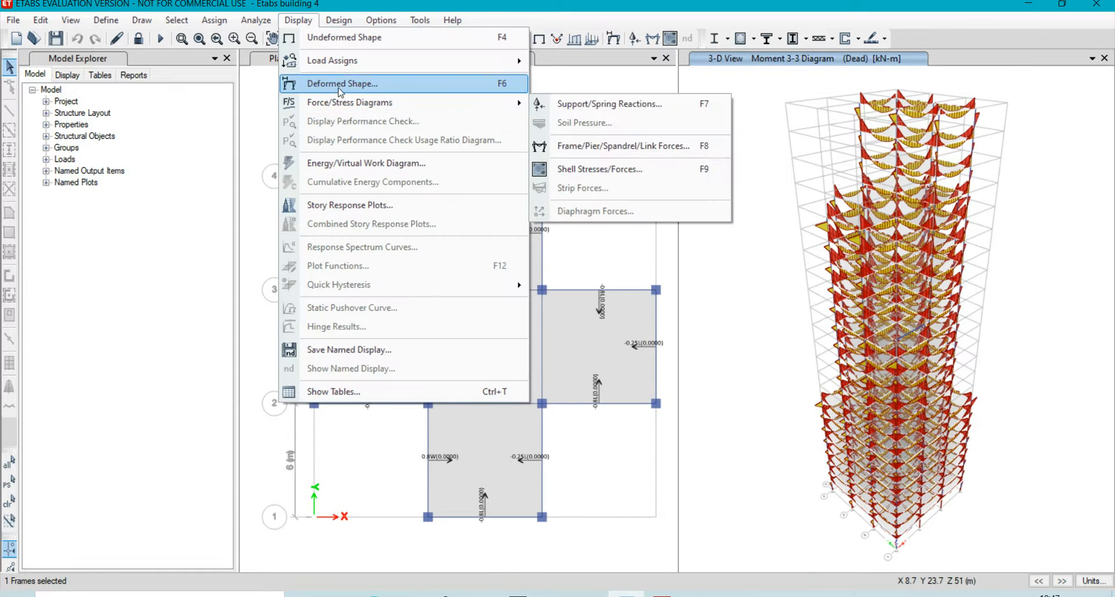
left_click(559, 148)
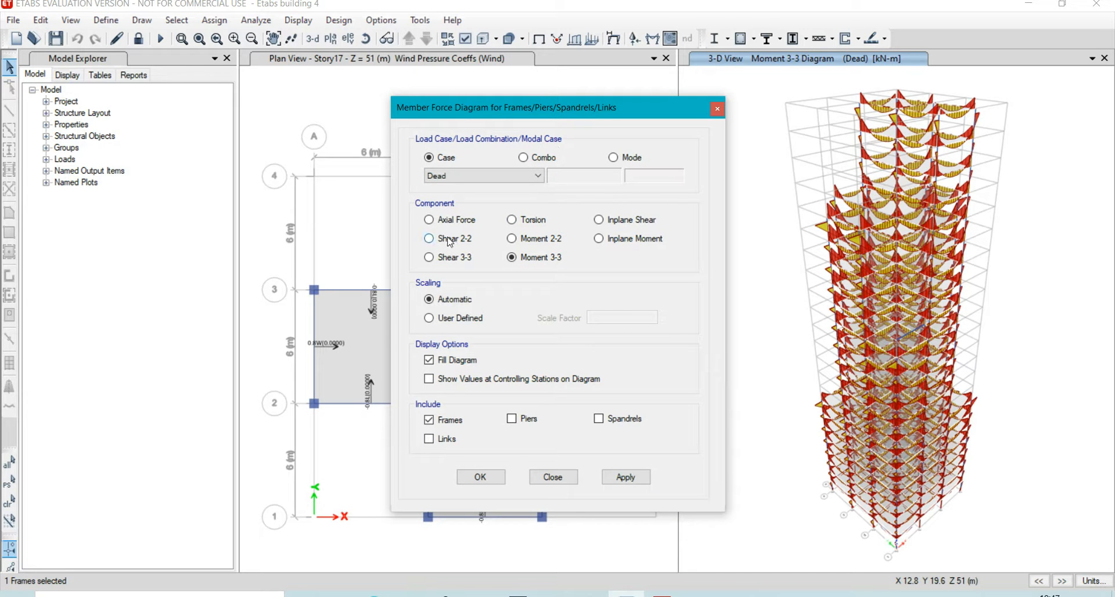
left_click(485, 478)
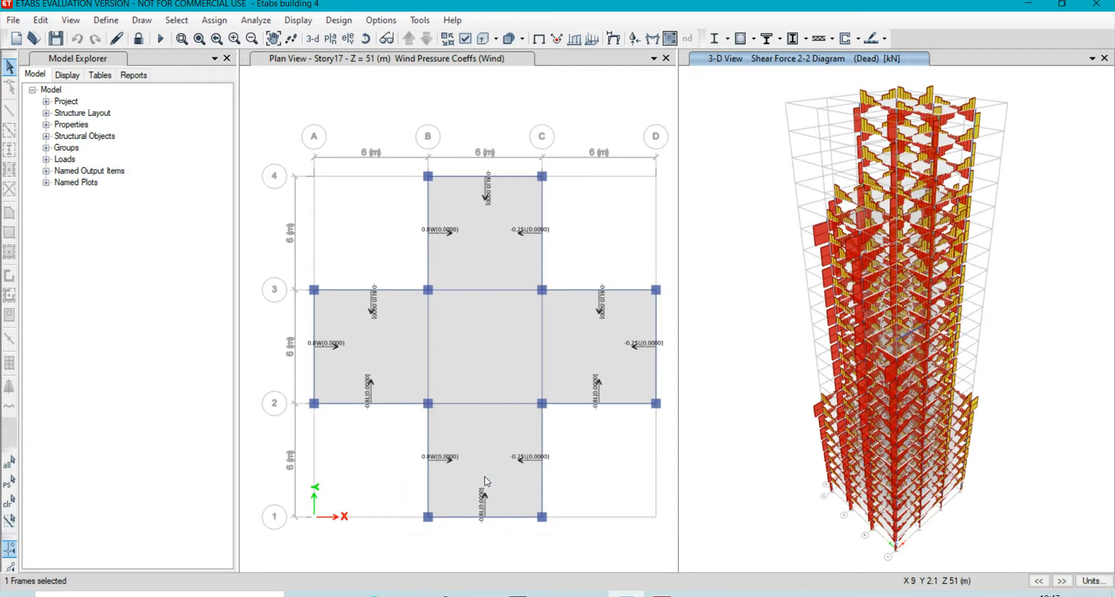
- Examine the shear diagrams up close and inspect the detailed diagrams of beam B21 at Story10
scroll(853, 371, "up", 5)
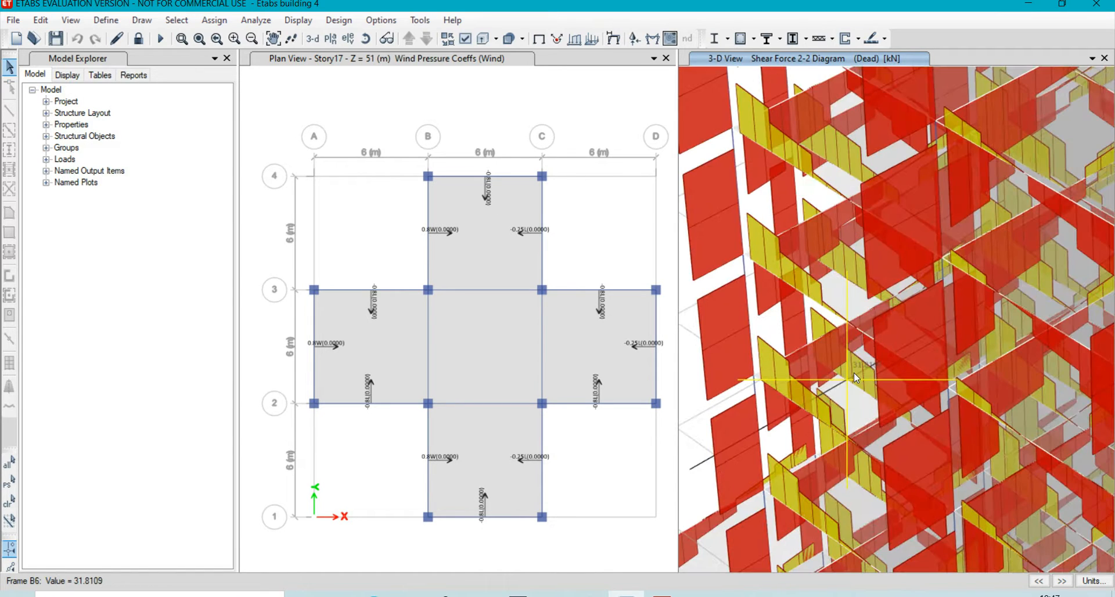
scroll(853, 371, "down", 8)
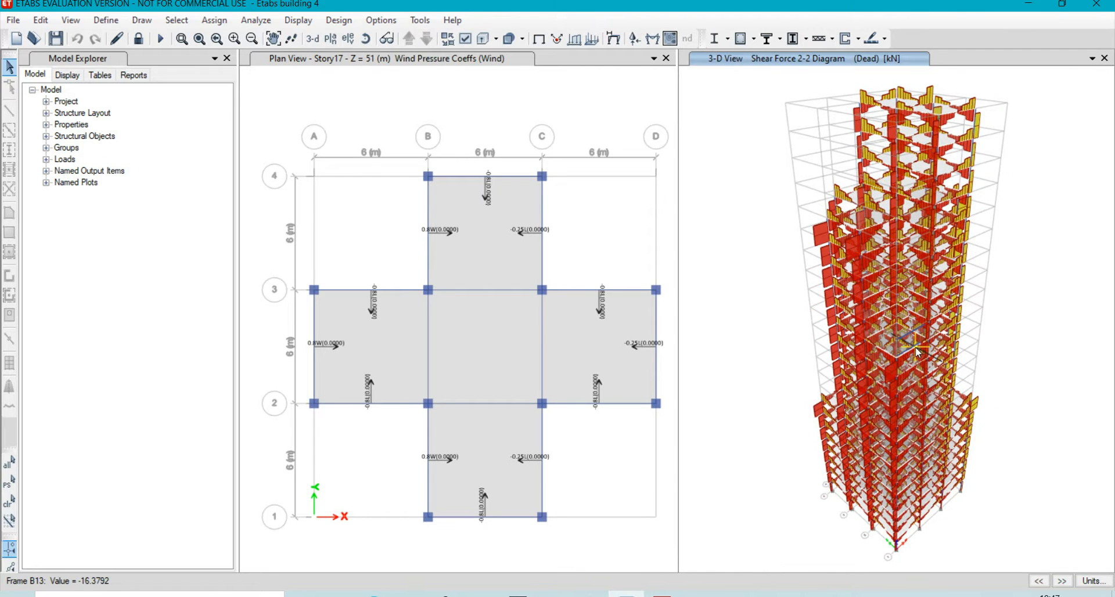
right_click(915, 346)
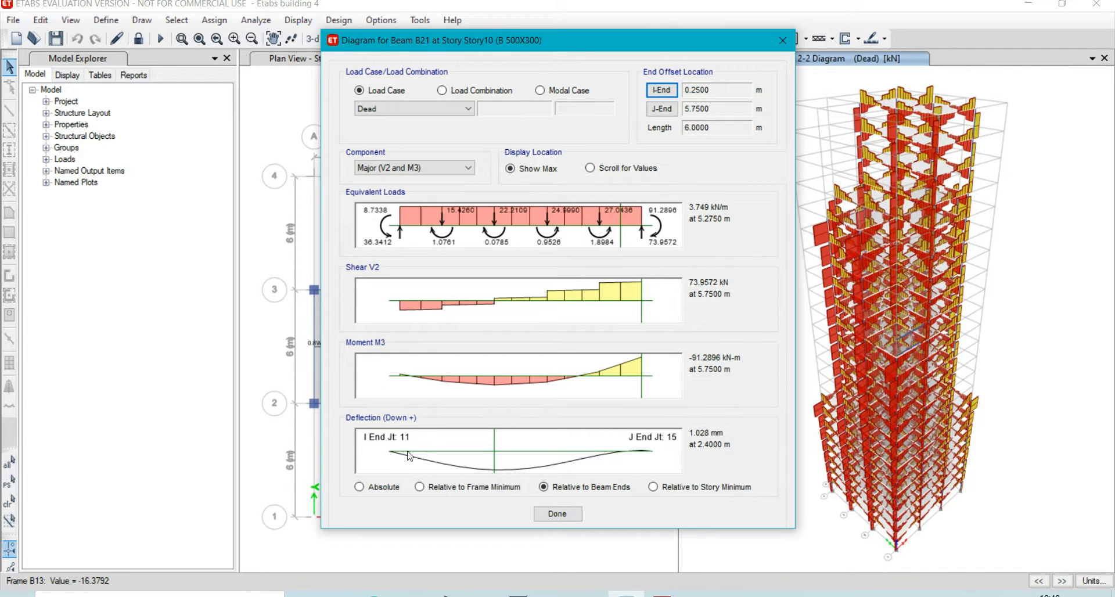
left_click(550, 514)
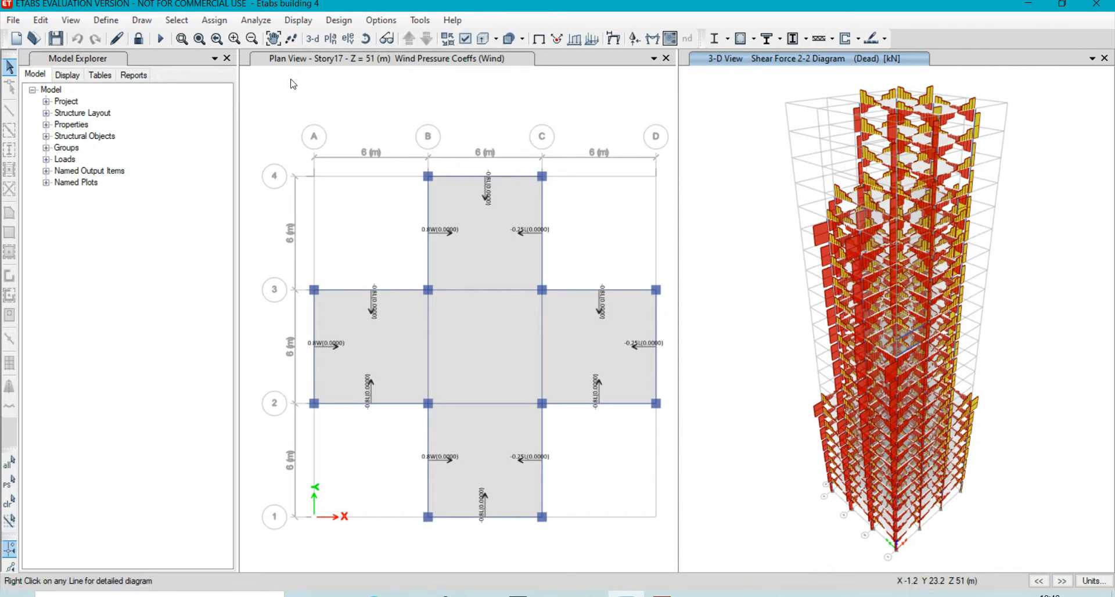
- Display the story response plot of maximum story drifts for the Dead load case over all stories
left_click(295, 22)
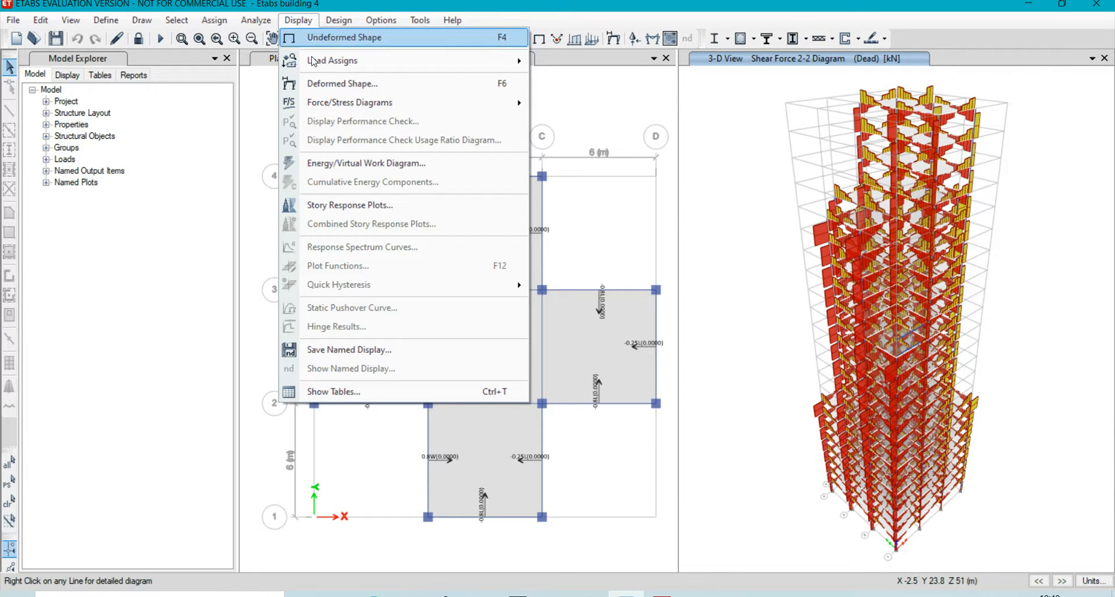
mouse_move(333, 105)
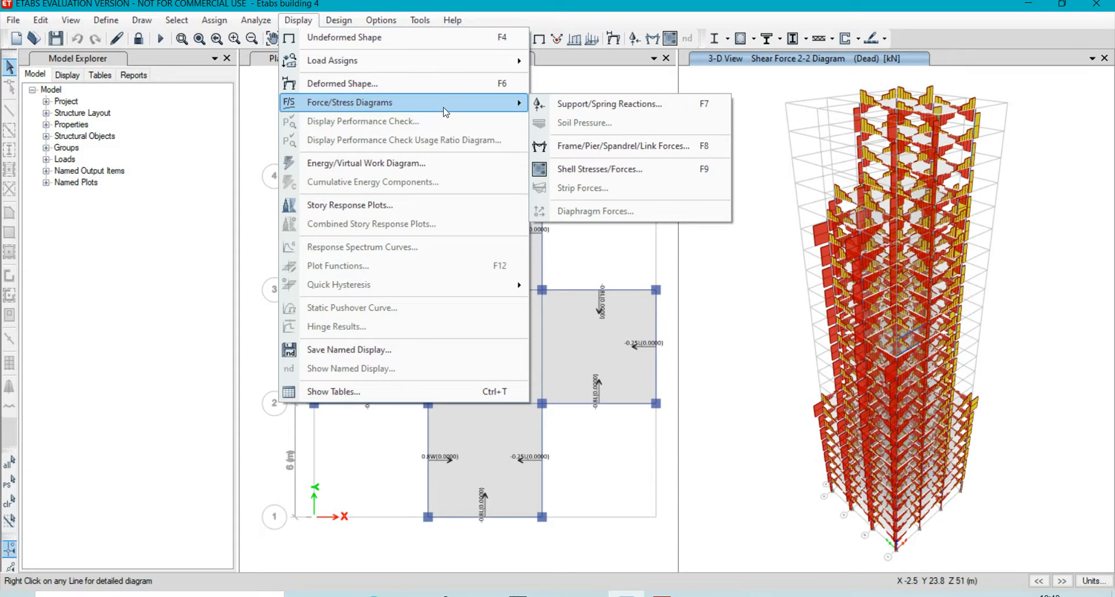
left_click(398, 205)
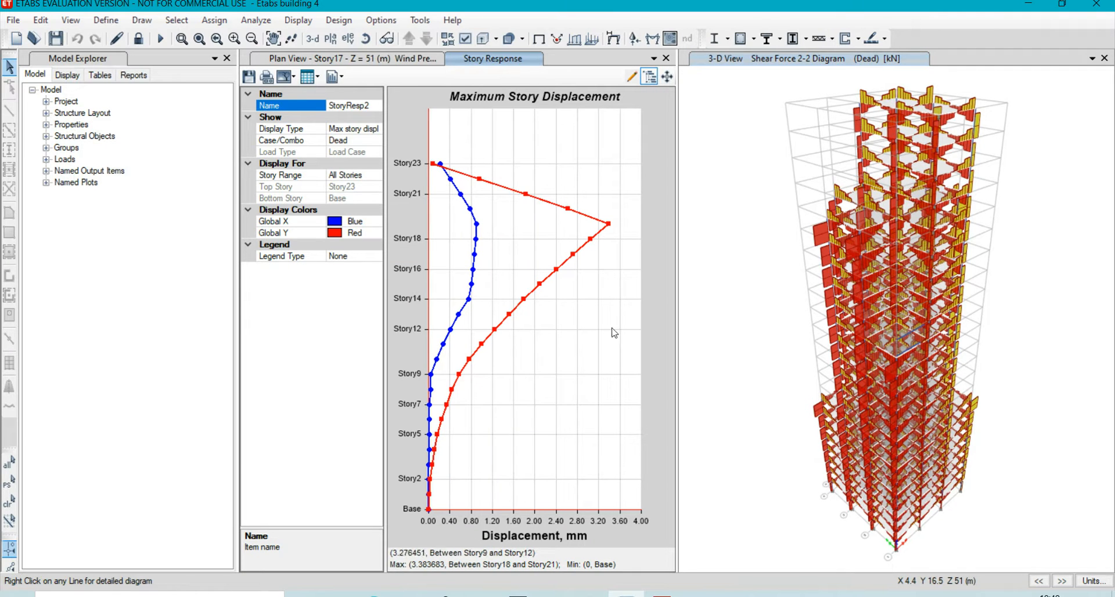
left_click(356, 129)
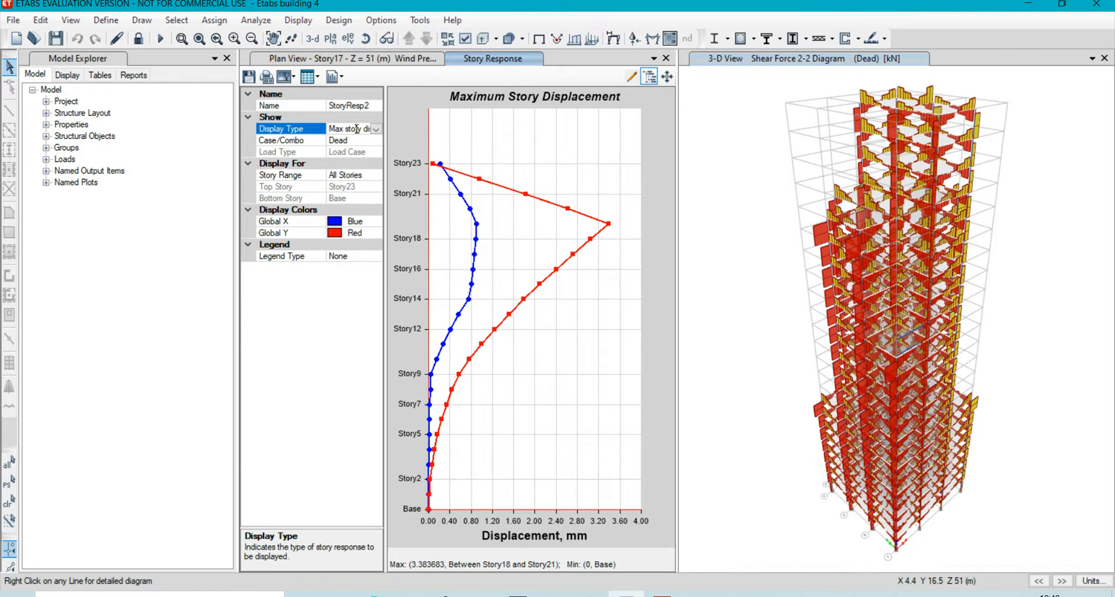
left_click(376, 130)
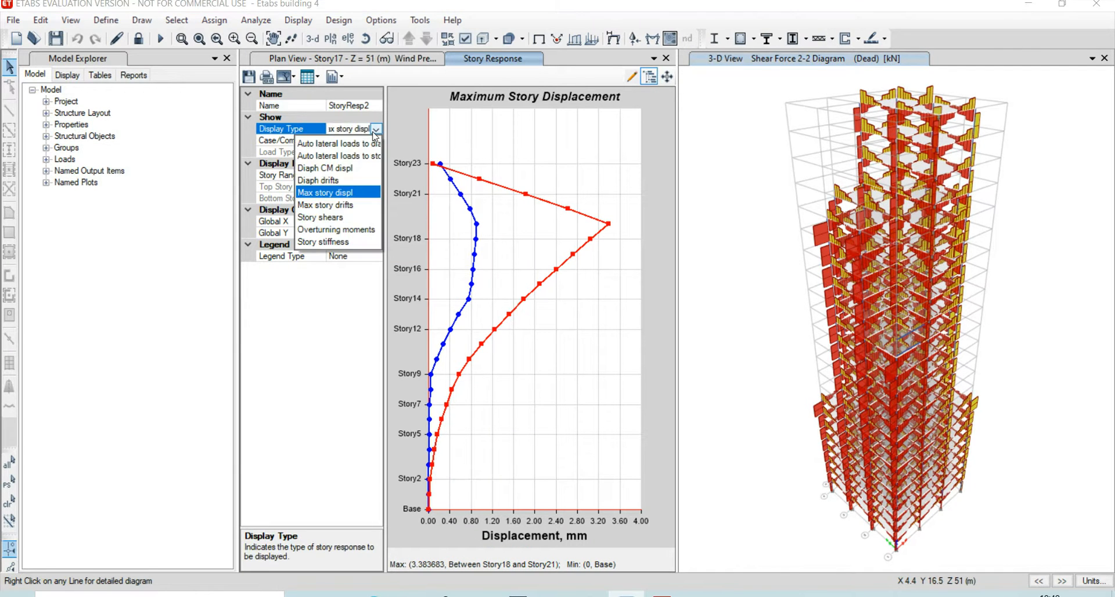
left_click(356, 207)
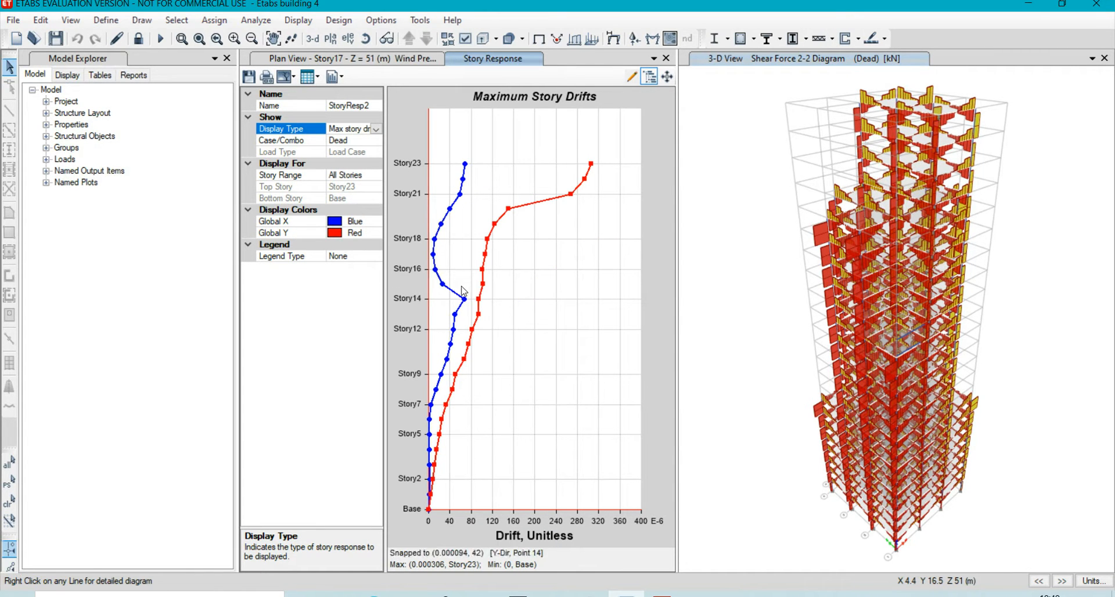
- View the maximum story drifts for the Wind case and close the story response plot
left_click(367, 139)
left_click(376, 141)
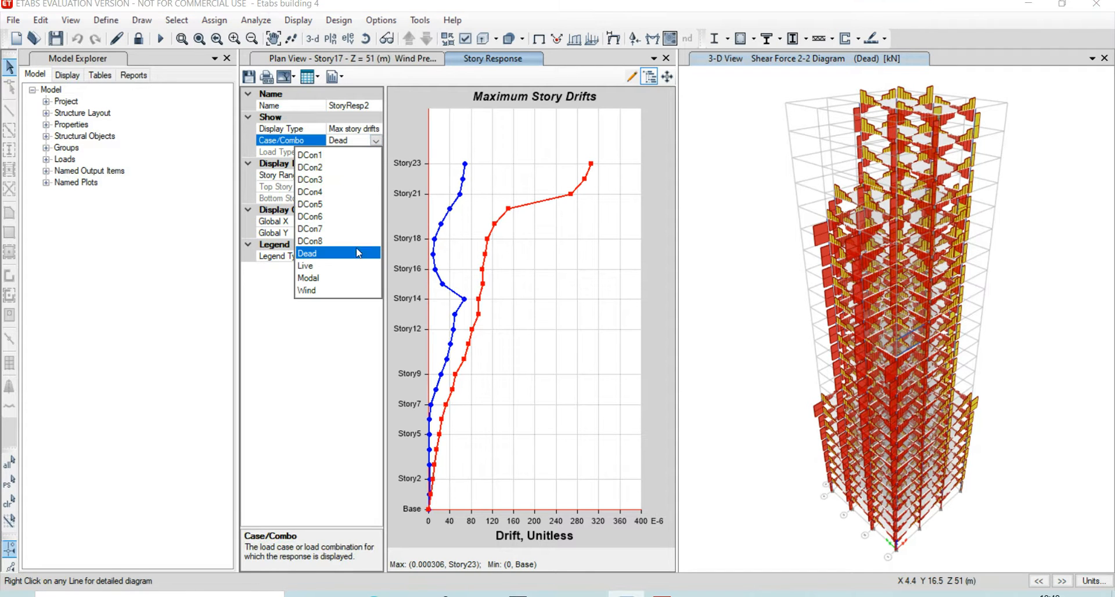
left_click(348, 291)
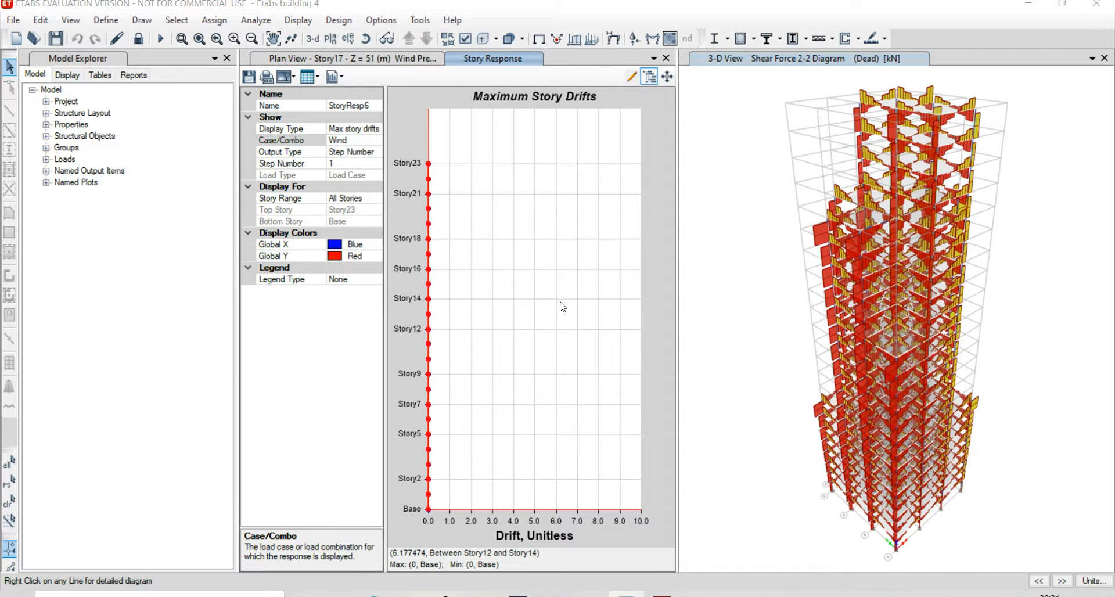
left_click(378, 142)
left_click(376, 142)
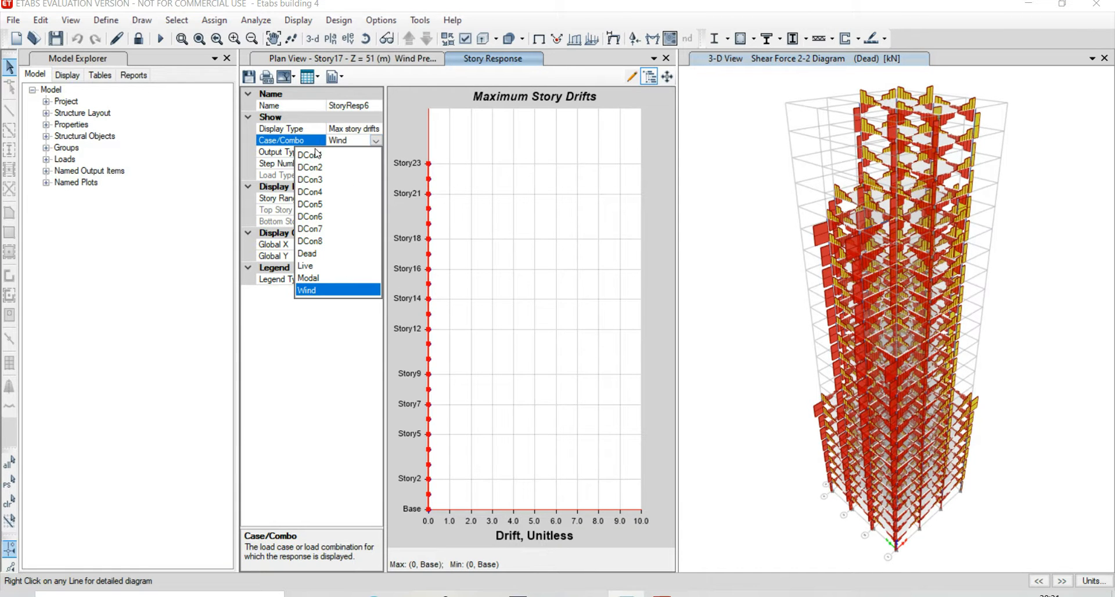
left_click(378, 142)
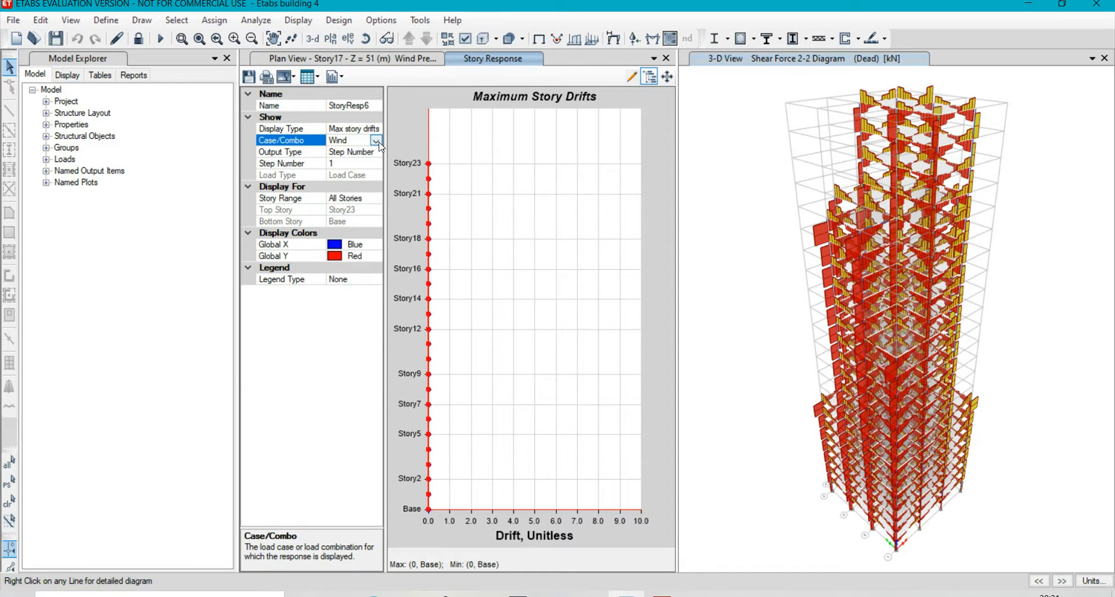
left_click(666, 58)
left_click(272, 39)
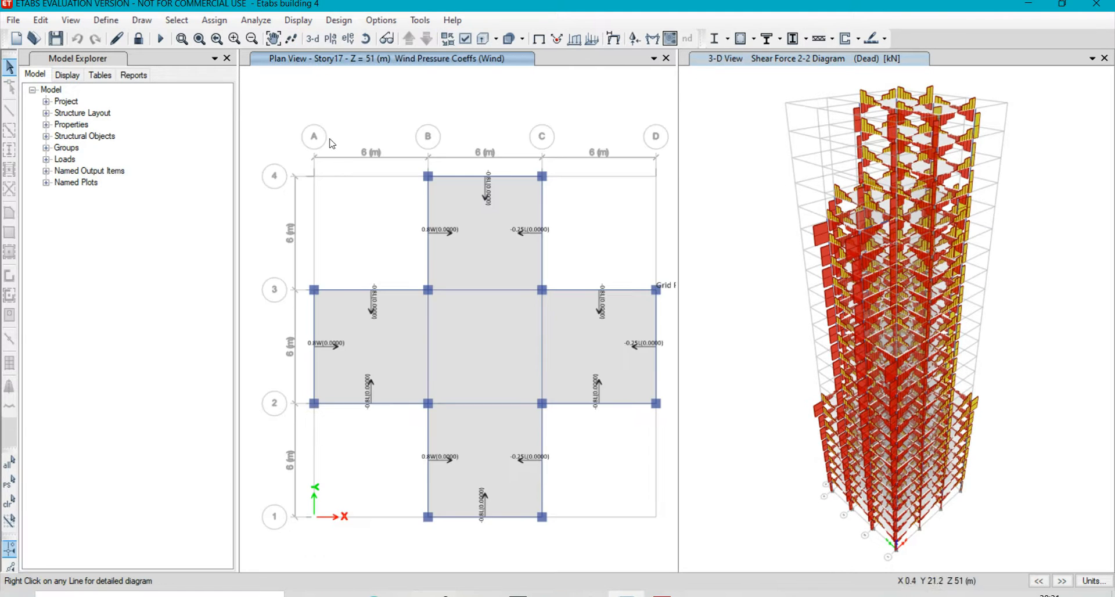
- Display the shell resultant force F11 contours with fill for the Dead case on the undeformed 3-D model
left_click(295, 21)
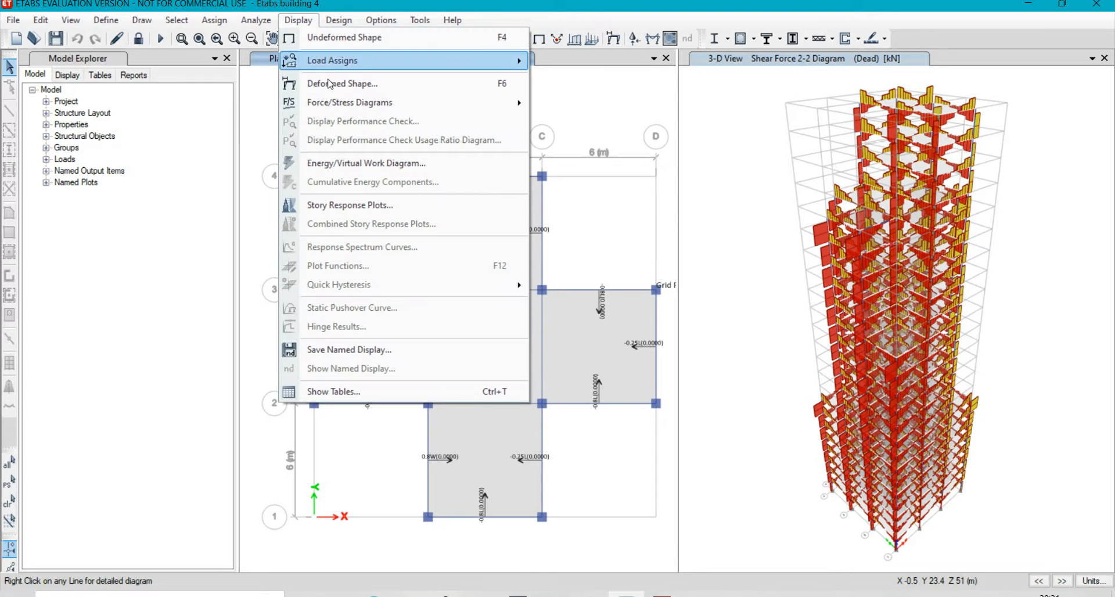
mouse_move(367, 105)
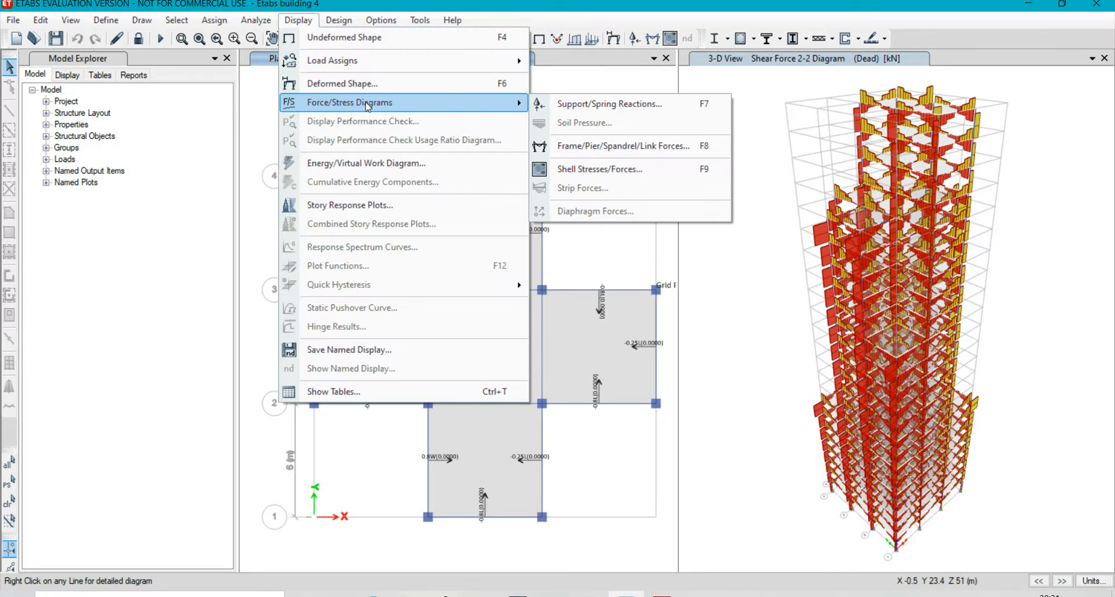
left_click(593, 173)
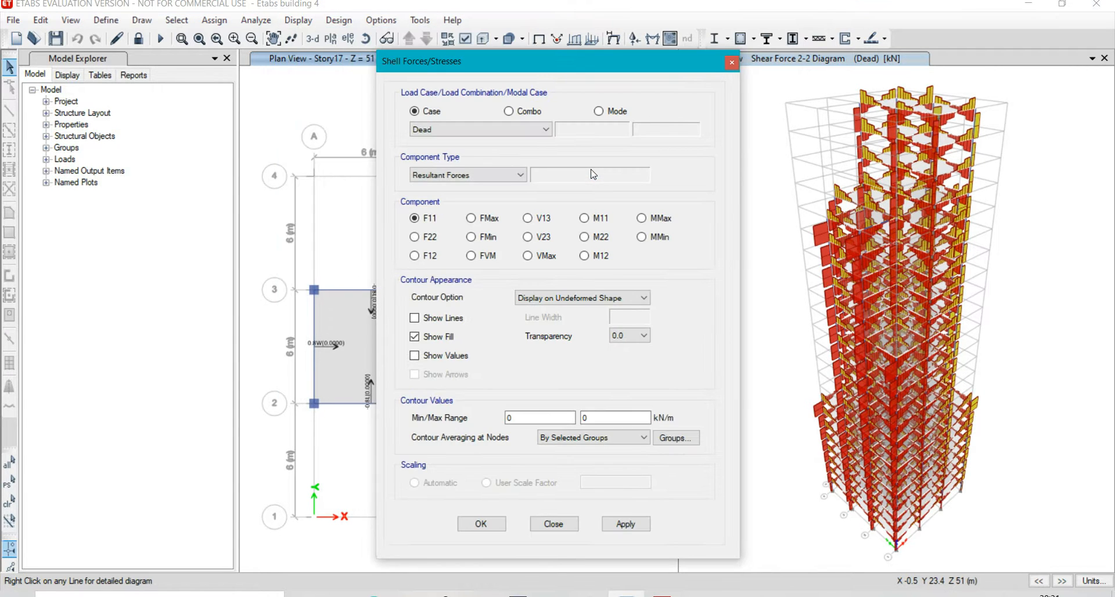
left_click(495, 532)
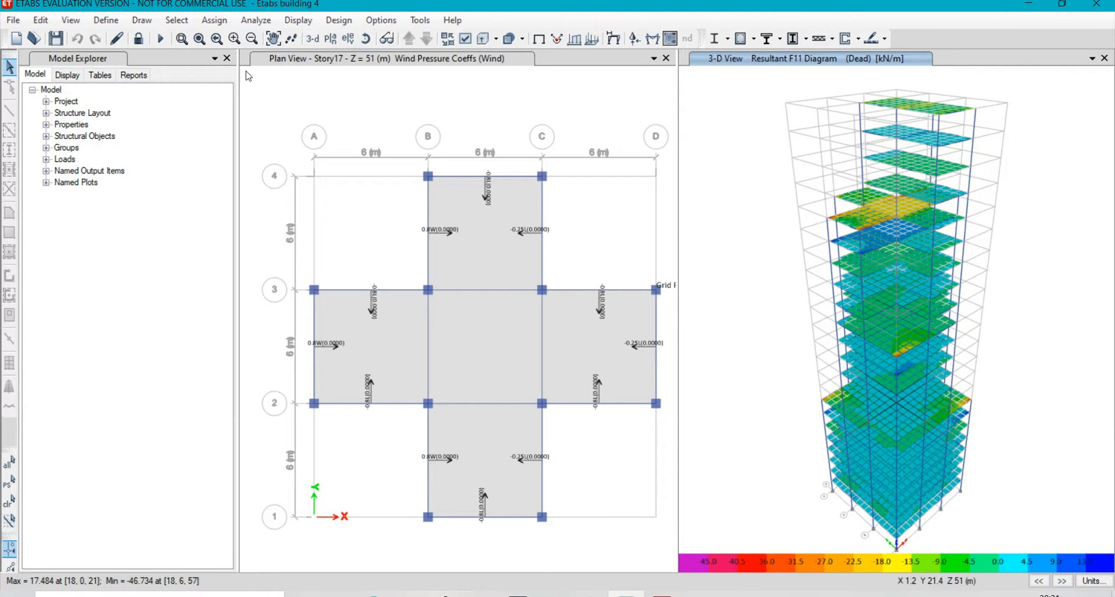
- Verify that all members pass the concrete frame design check and dismiss the result message
left_click(297, 22)
left_click(255, 21)
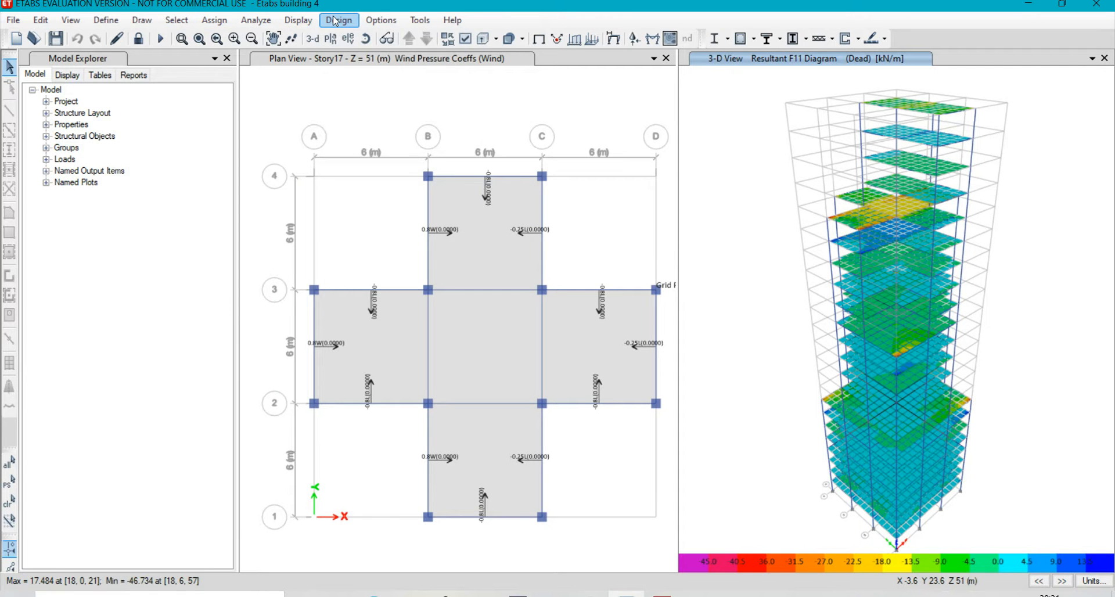
left_click(335, 21)
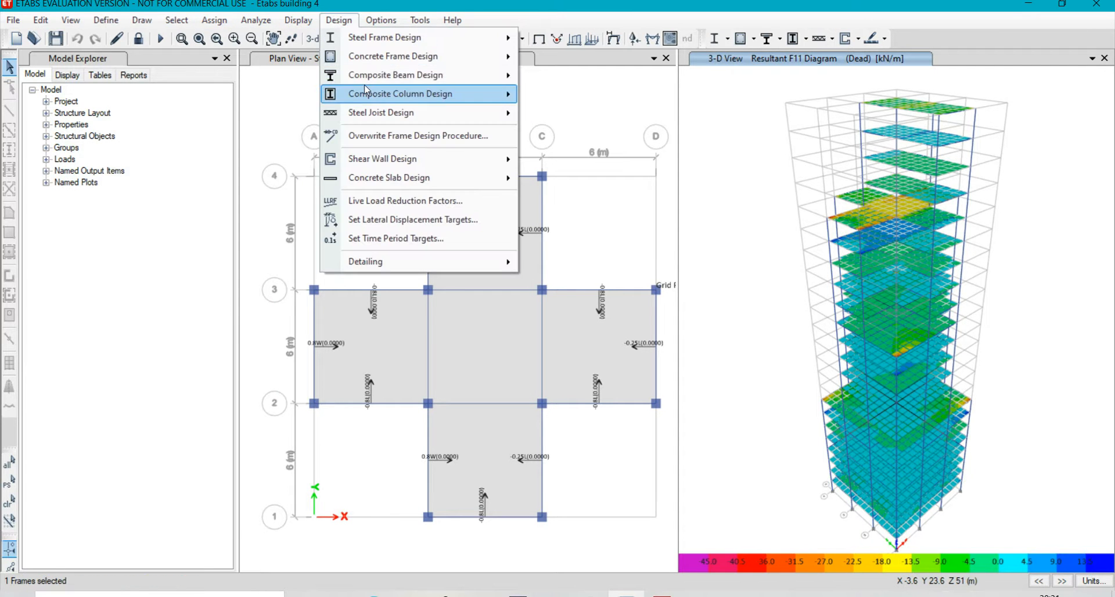
mouse_move(367, 79)
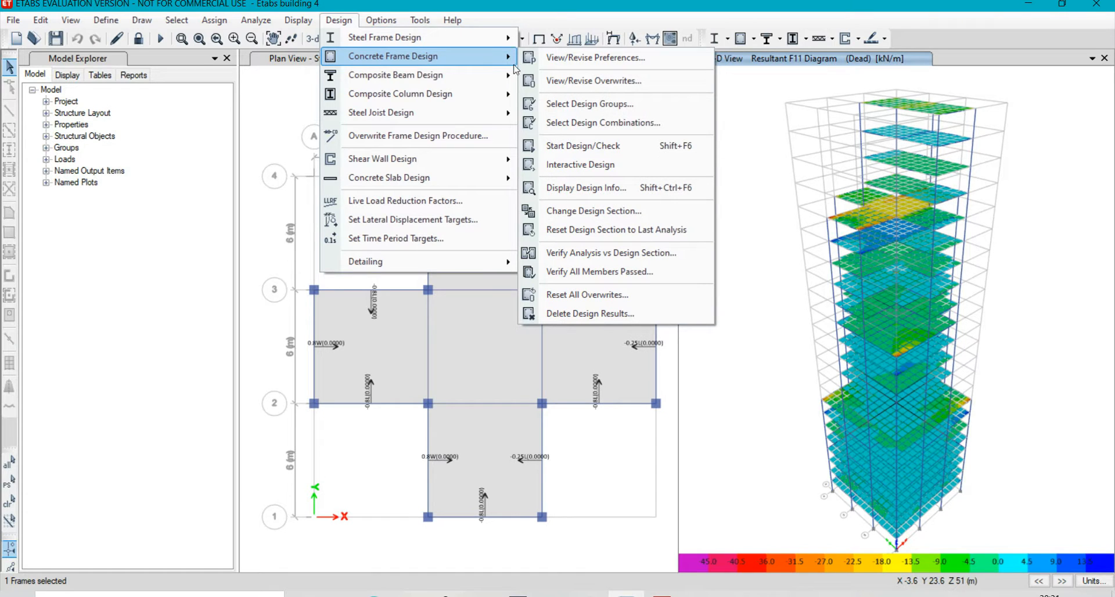
left_click(576, 272)
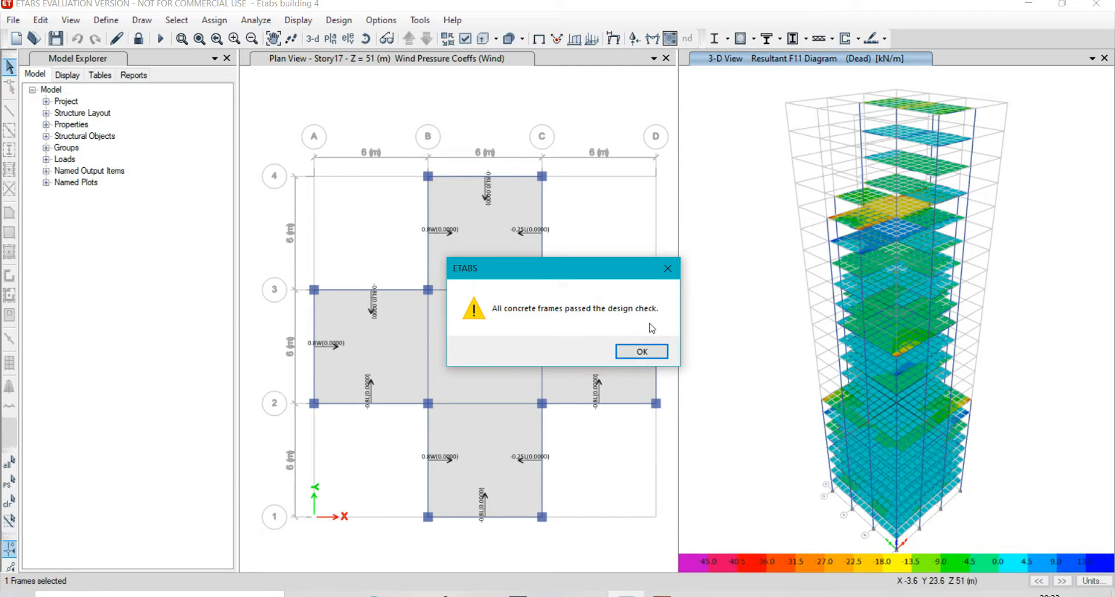
left_click(647, 349)
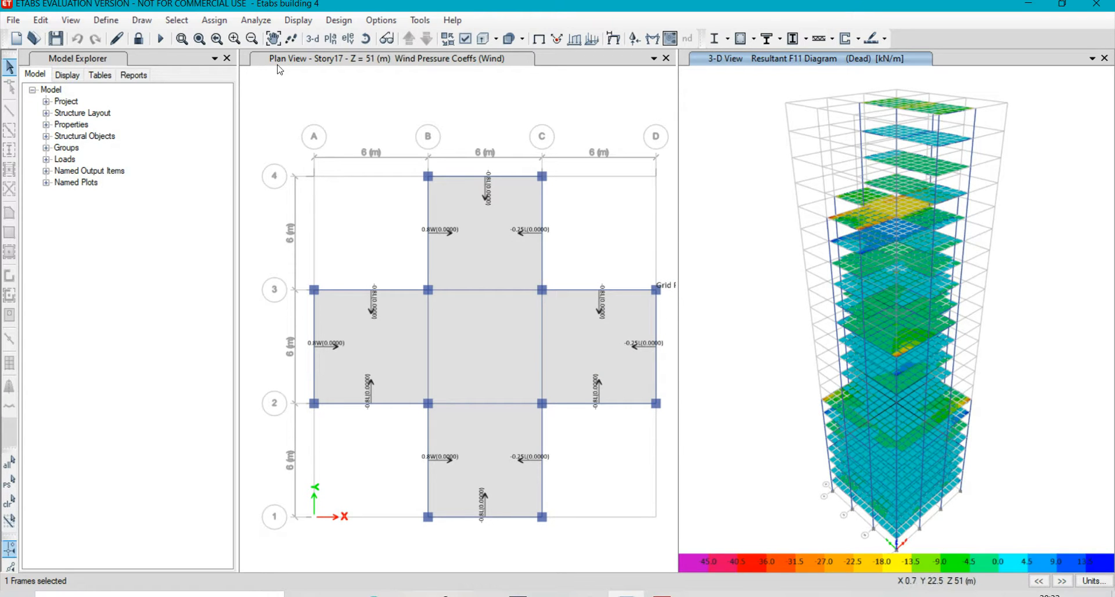
- Review the Base Reactions table from the structure output results down to the DCon8 combination, then close it
left_click(99, 75)
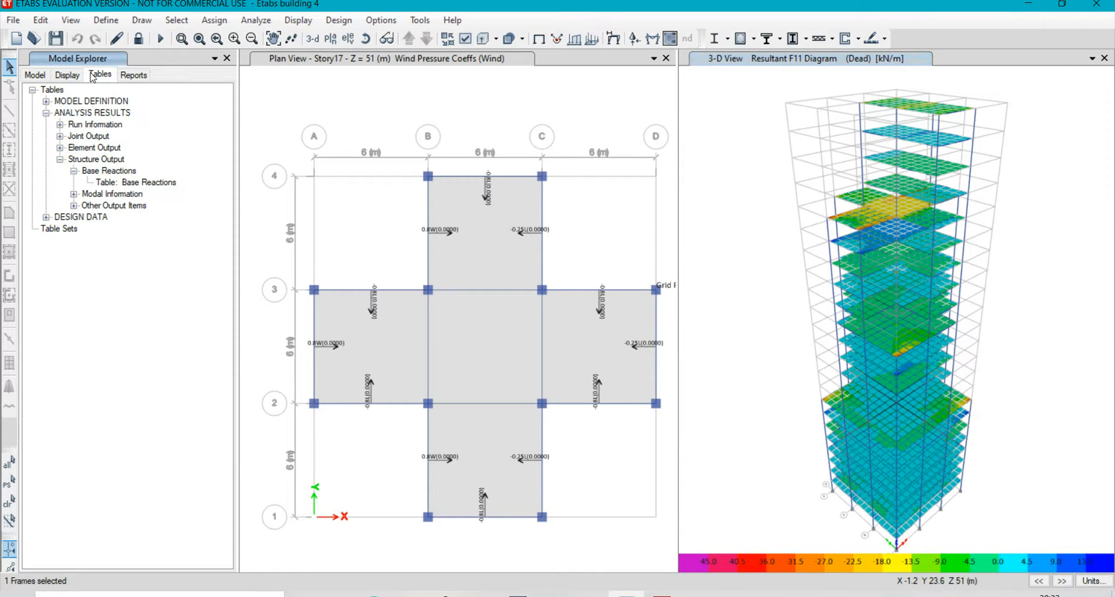
left_click(139, 183)
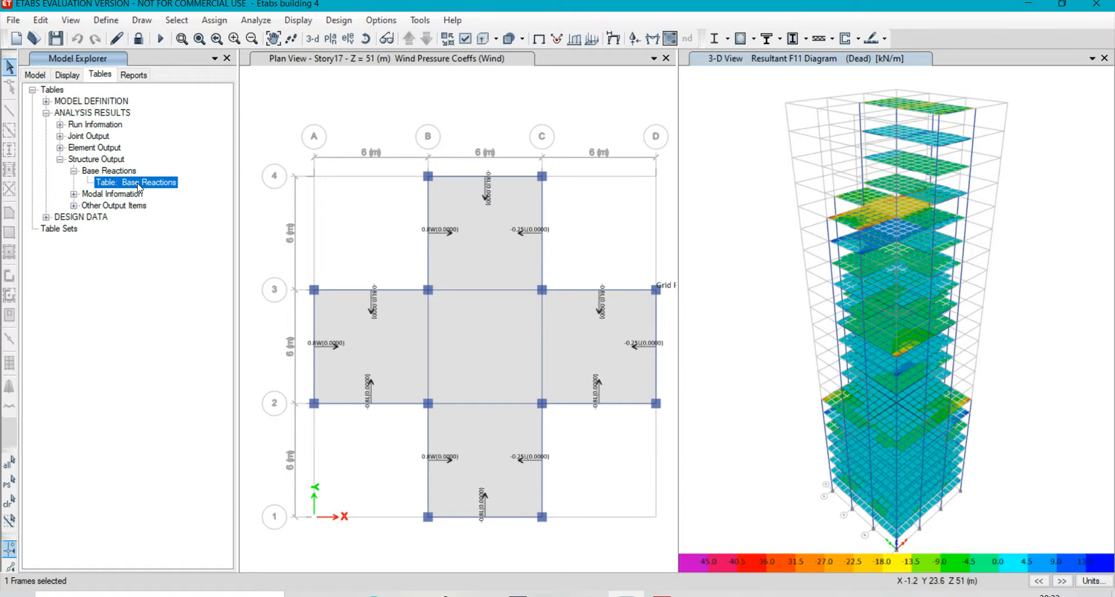
right_click(139, 184)
left_click(155, 194)
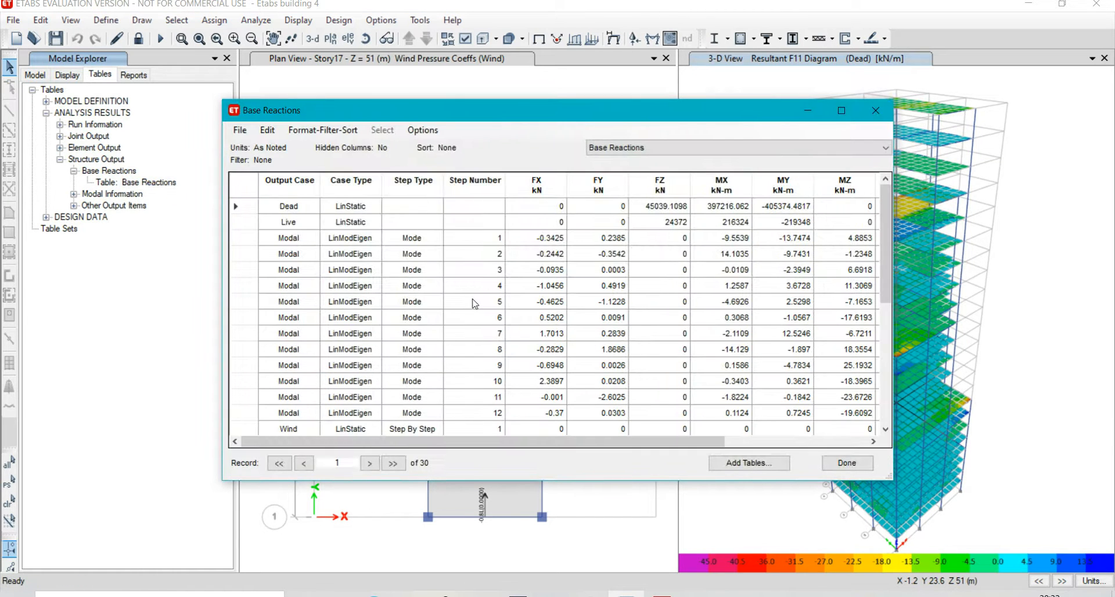
scroll(474, 303, "down", 5)
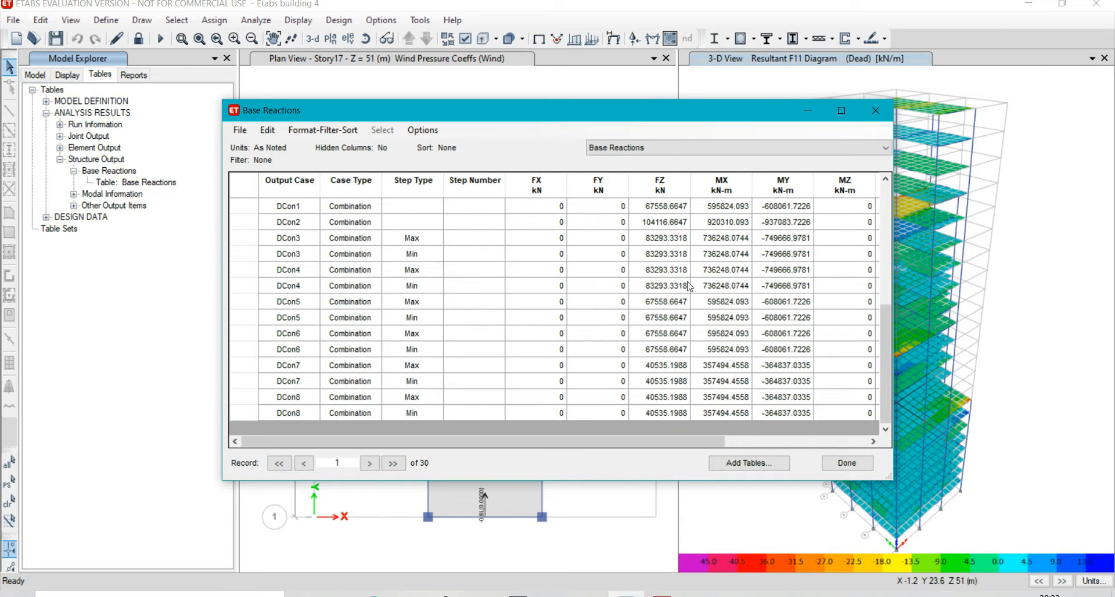
left_click(856, 464)
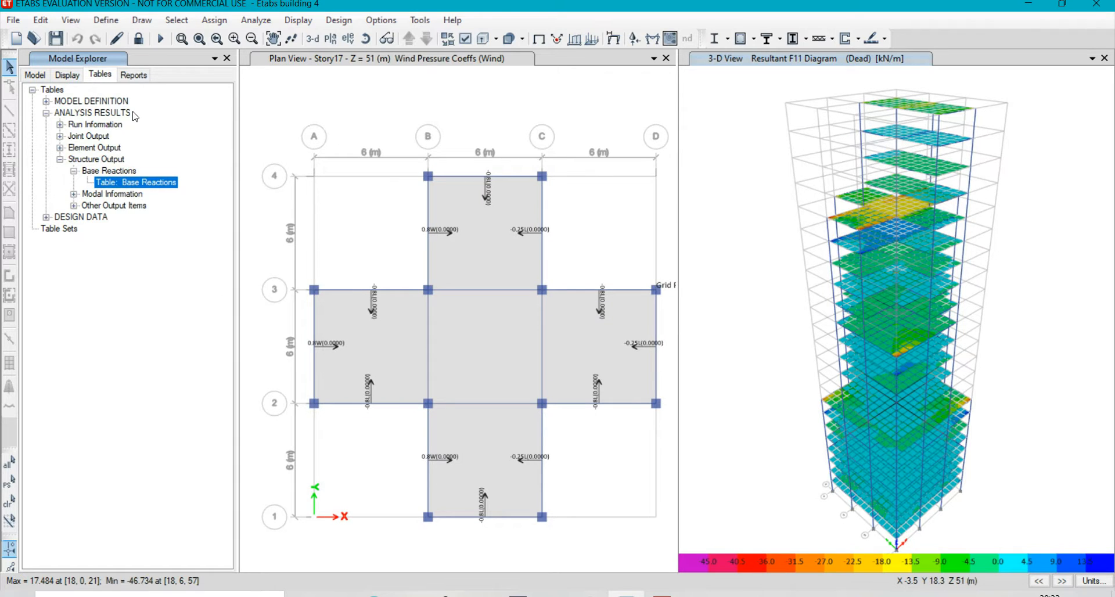
- Generate the project report for the building model
left_click(129, 78)
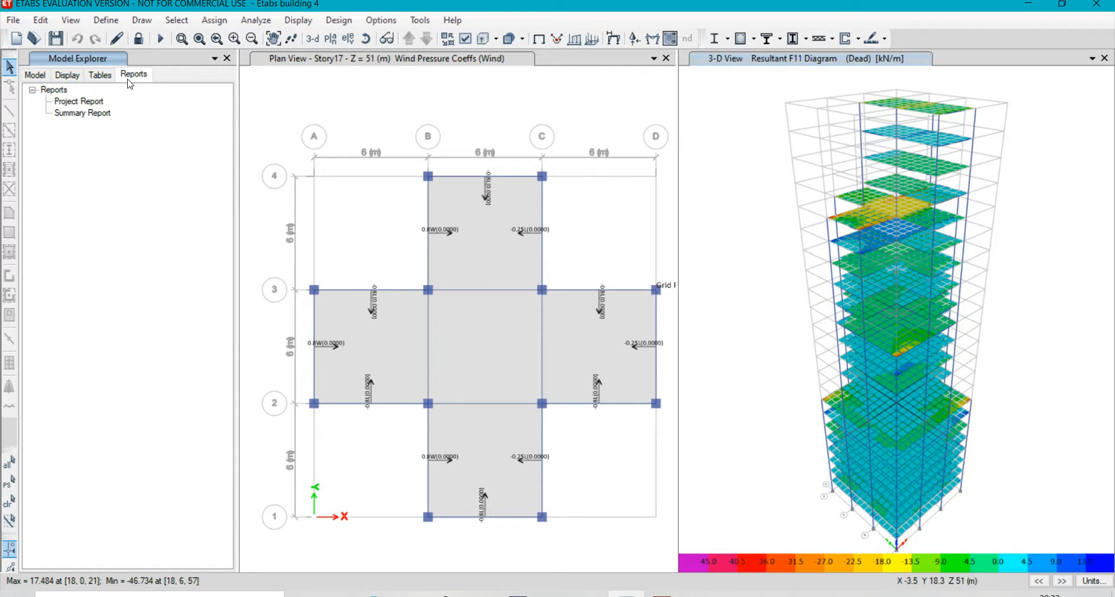
left_click(81, 104)
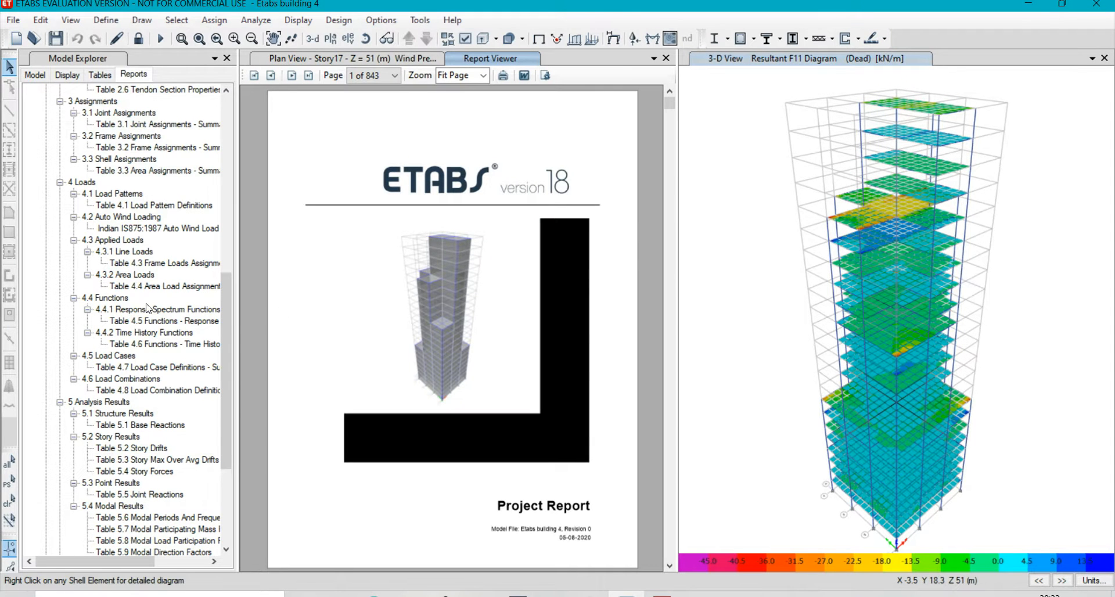
- Look through the project report's structure data, properties, load assignments, story drift and story force tables, and return to the cover page
scroll(471, 376, "down", 10)
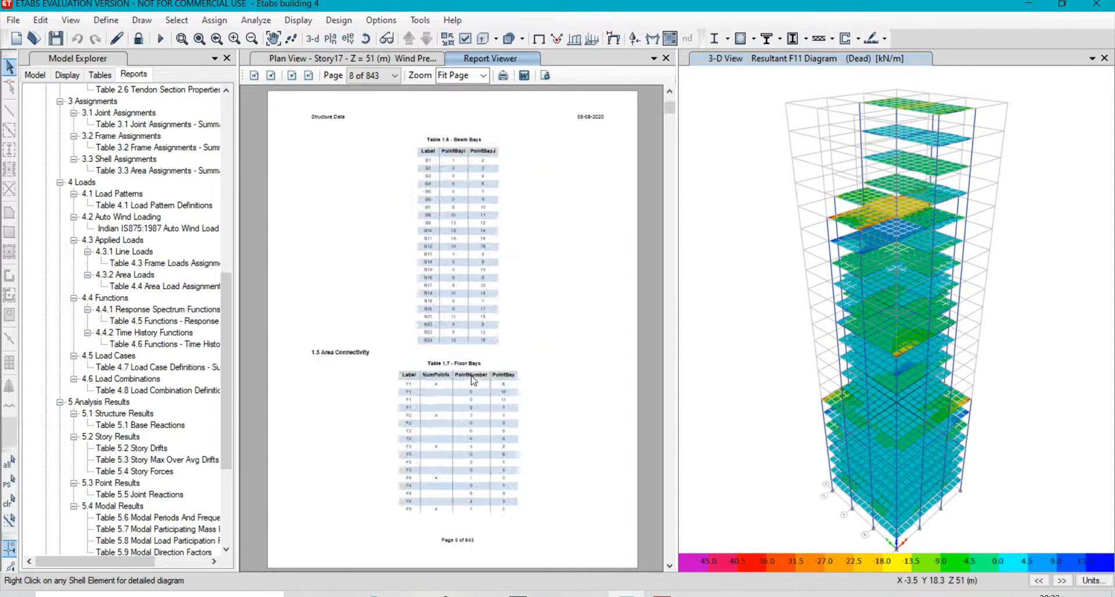
scroll(471, 376, "up", 10)
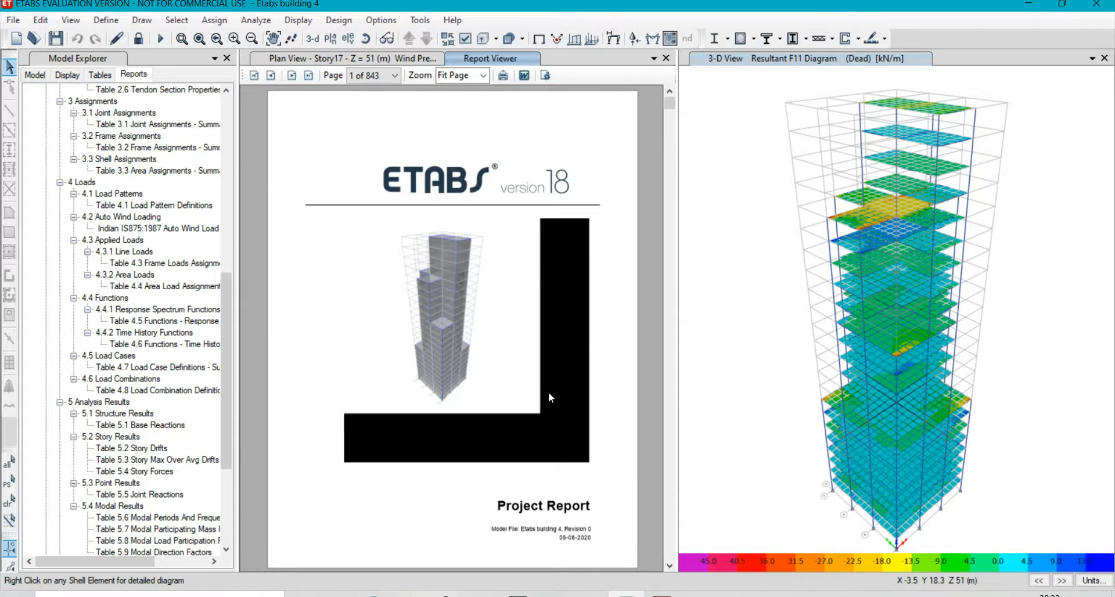
scroll(549, 393, "down", 10)
scroll(548, 393, "up", 10)
scroll(549, 393, "down", 1)
scroll(551, 397, "down", 20)
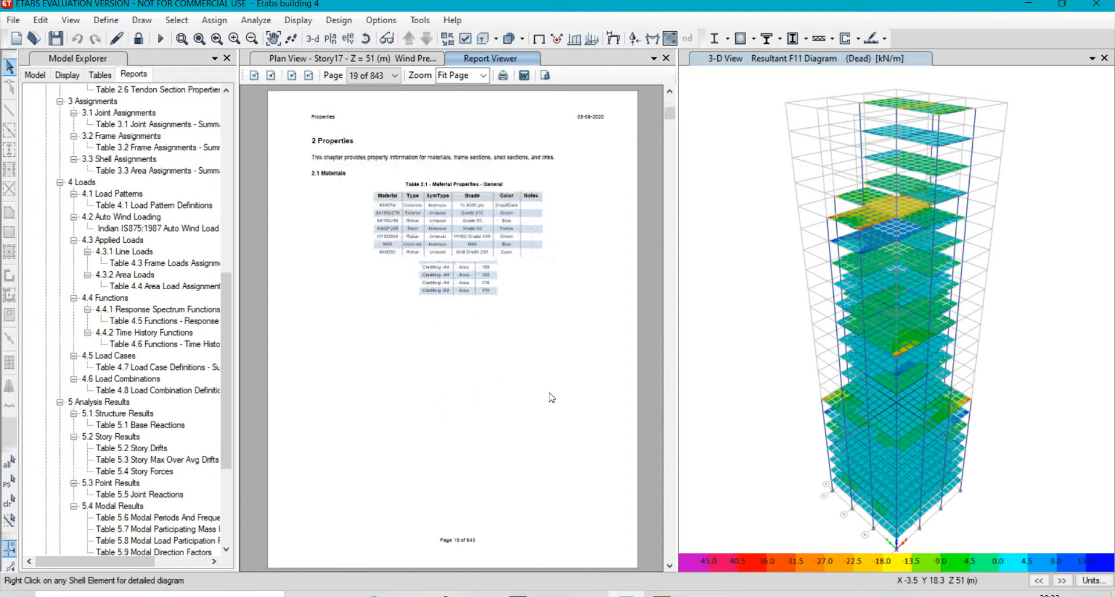
scroll(551, 397, "down", 13)
scroll(551, 397, "down", 20)
scroll(551, 397, "down", 8)
scroll(551, 397, "down", 12)
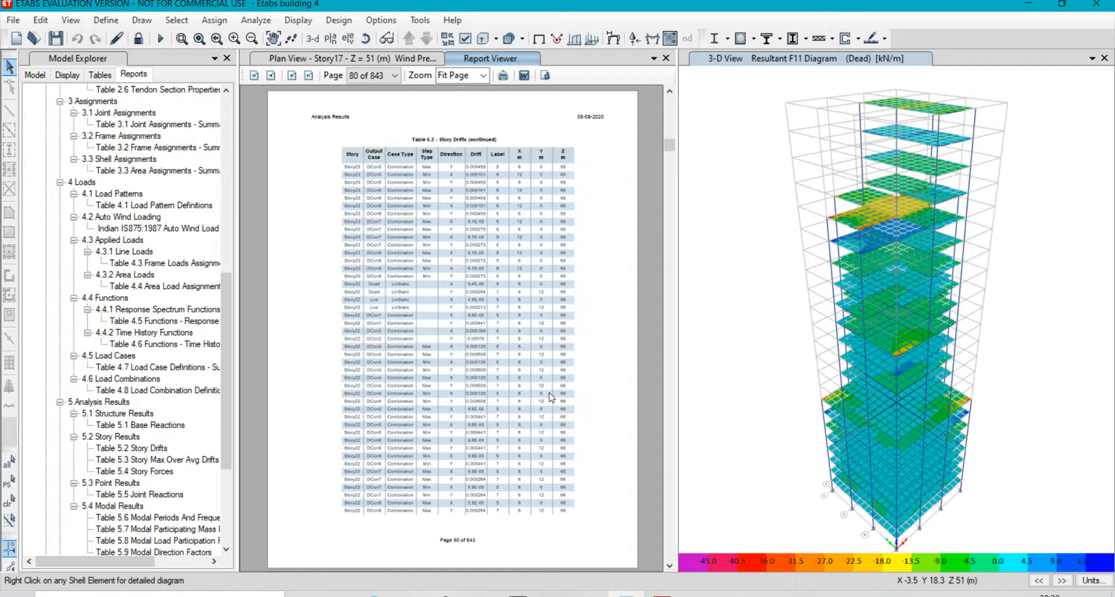
scroll(551, 397, "down", 16)
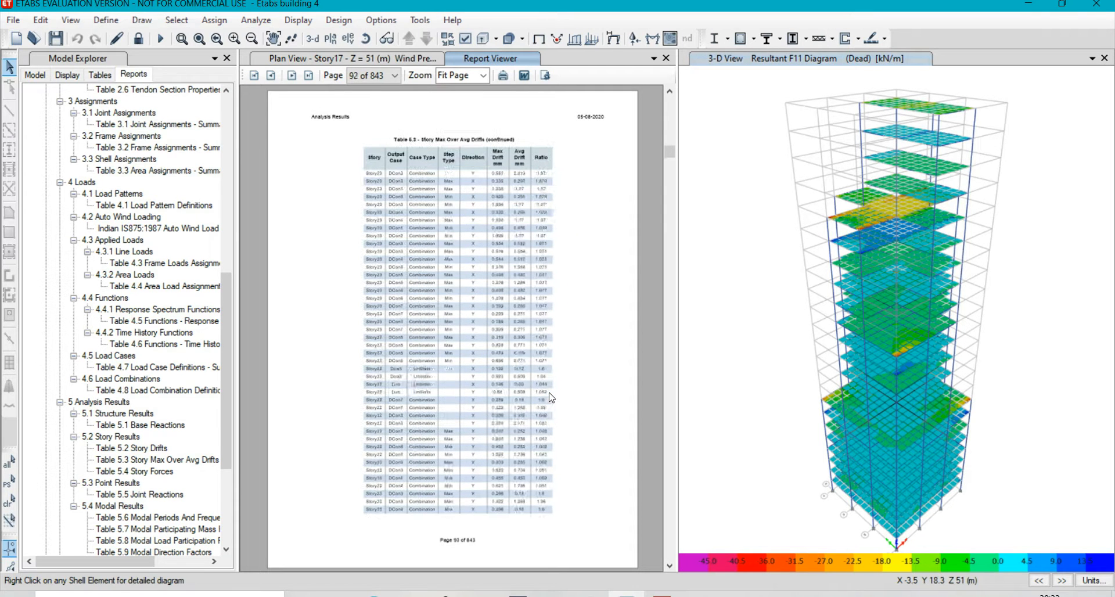
scroll(551, 397, "down", 13)
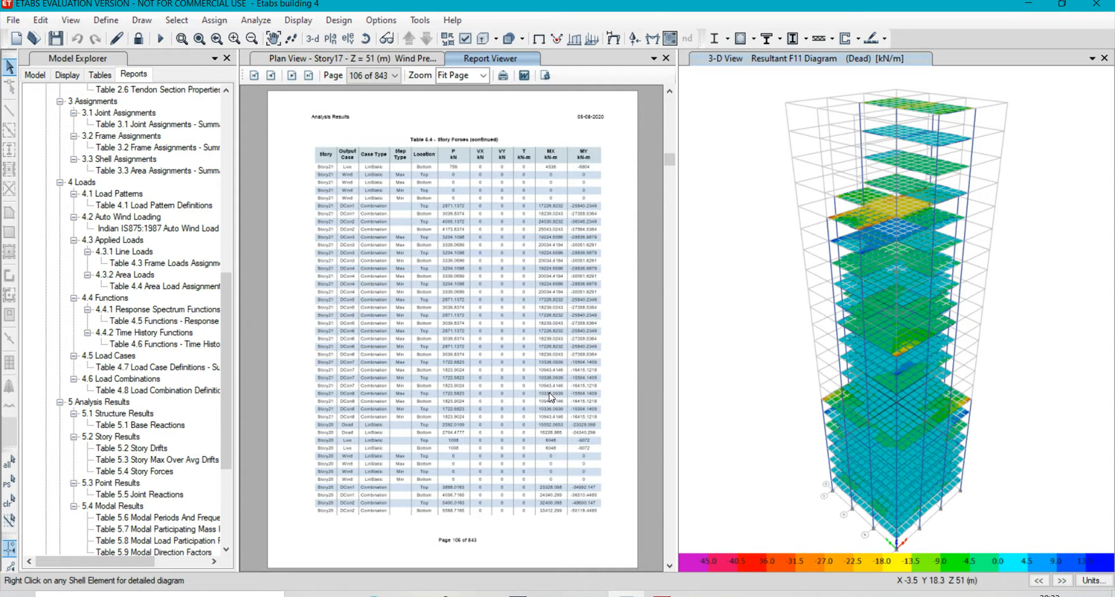
scroll(551, 397, "down", 4)
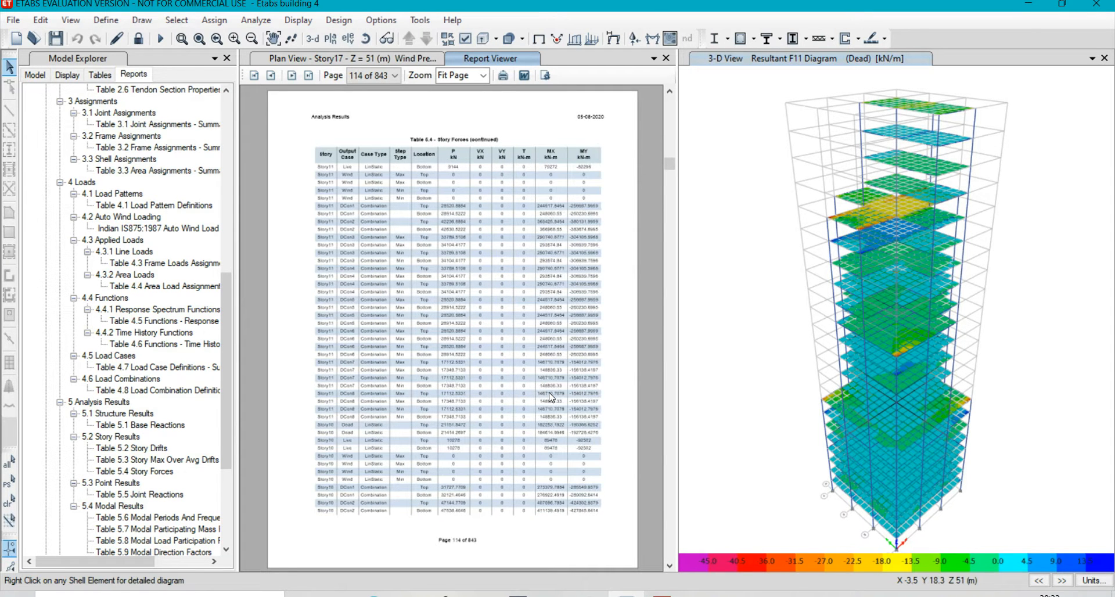
scroll(549, 392, "down", 7)
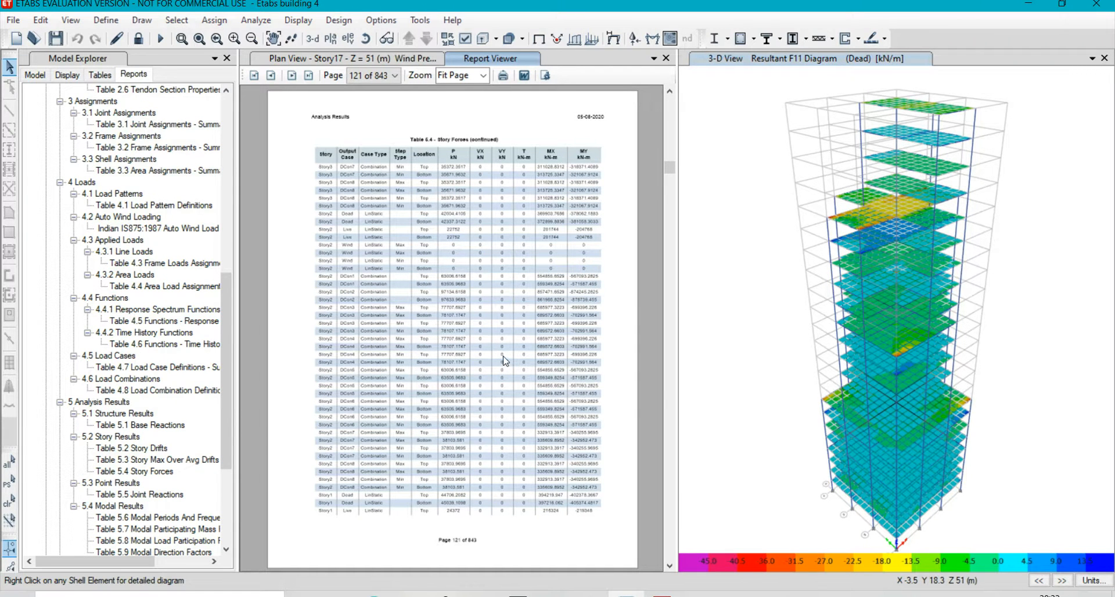
scroll(502, 360, "up", 20)
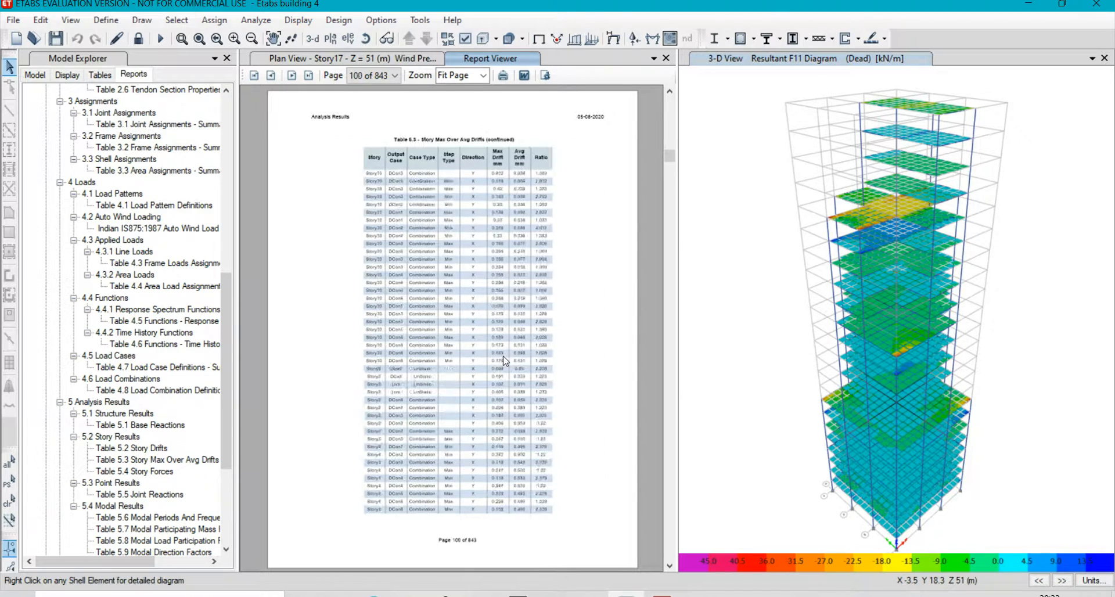
scroll(503, 360, "up", 20)
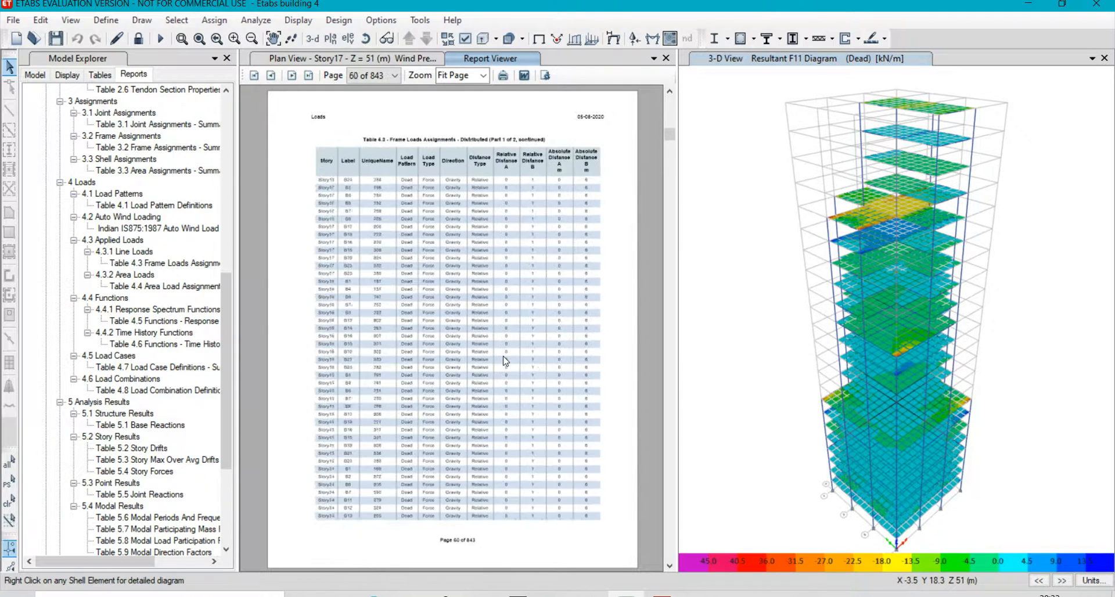
scroll(503, 360, "up", 20)
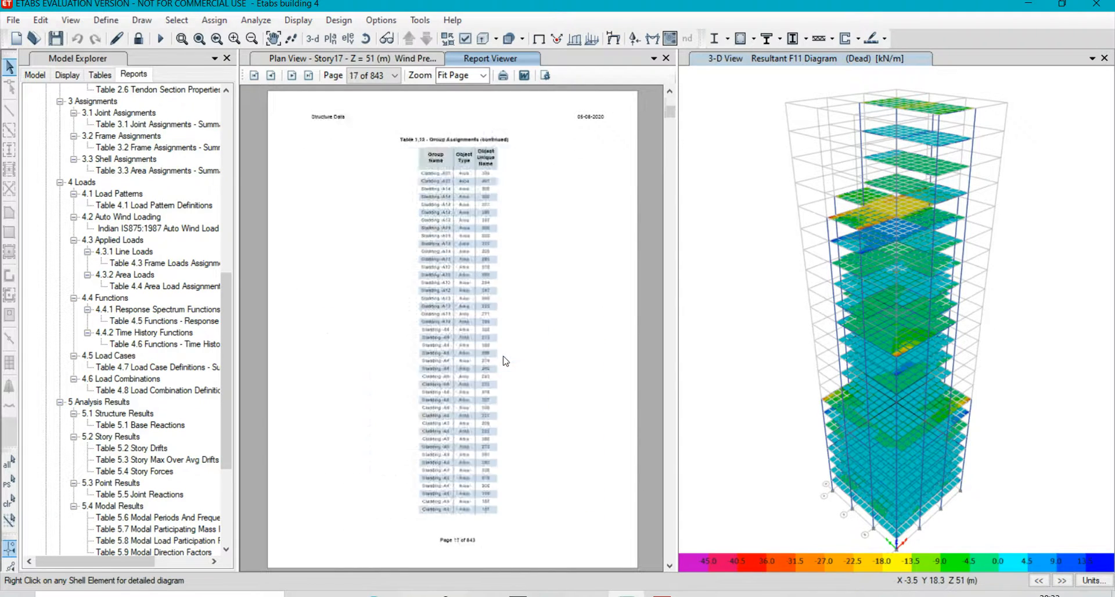
scroll(503, 360, "up", 3)
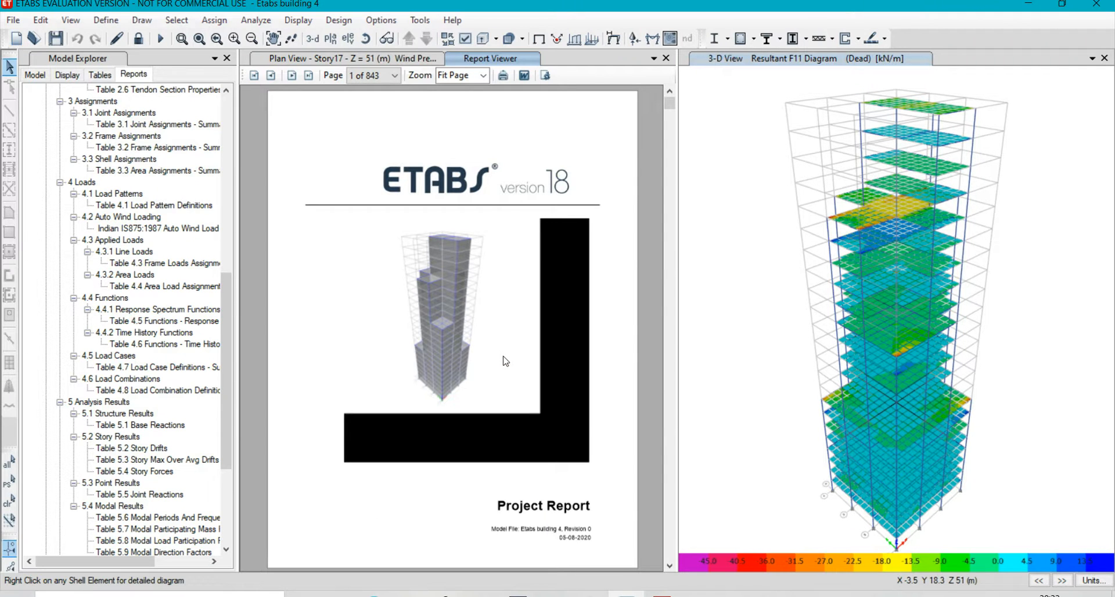